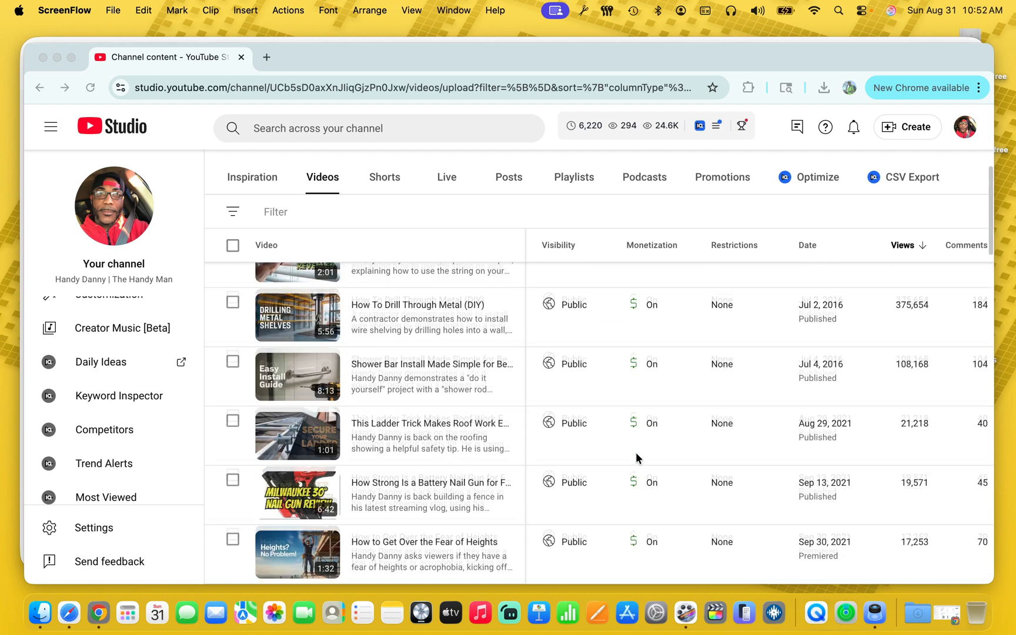
- Find the video "Quick Fix ERROR code E1 F9 Maytag Washing Machine" in the channel's video list and open its details
left_click(906, 290)
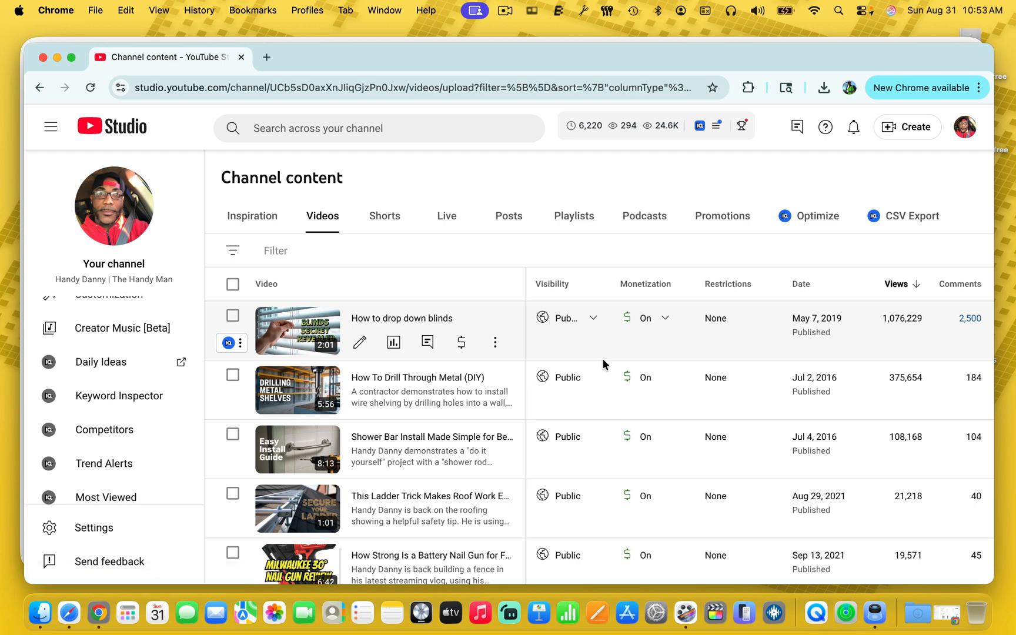
scroll(603, 360, "down", 3)
scroll(603, 364, "down", 4)
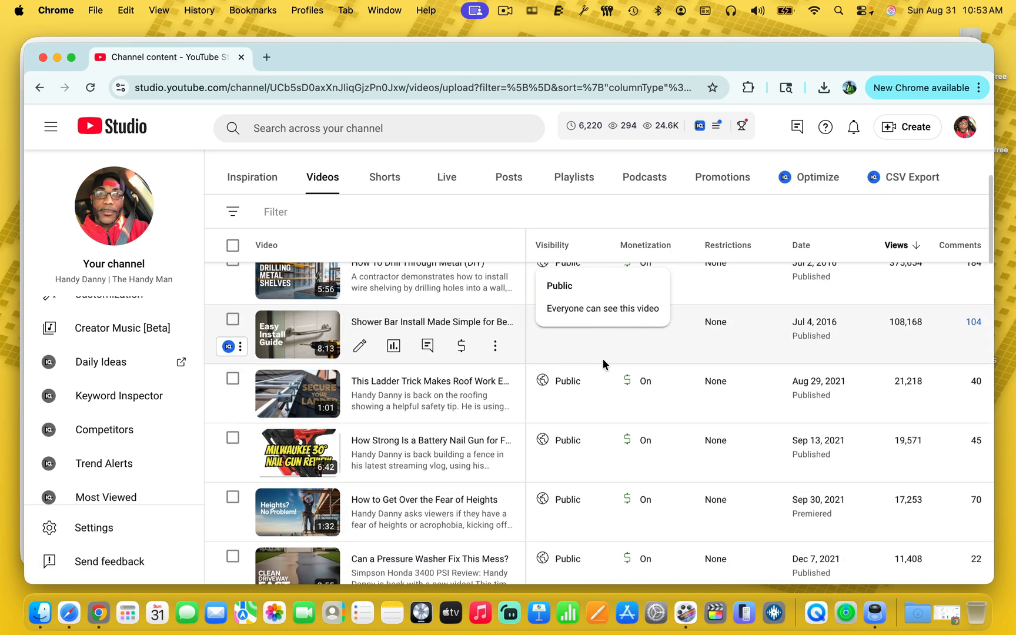
scroll(604, 365, "down", 1)
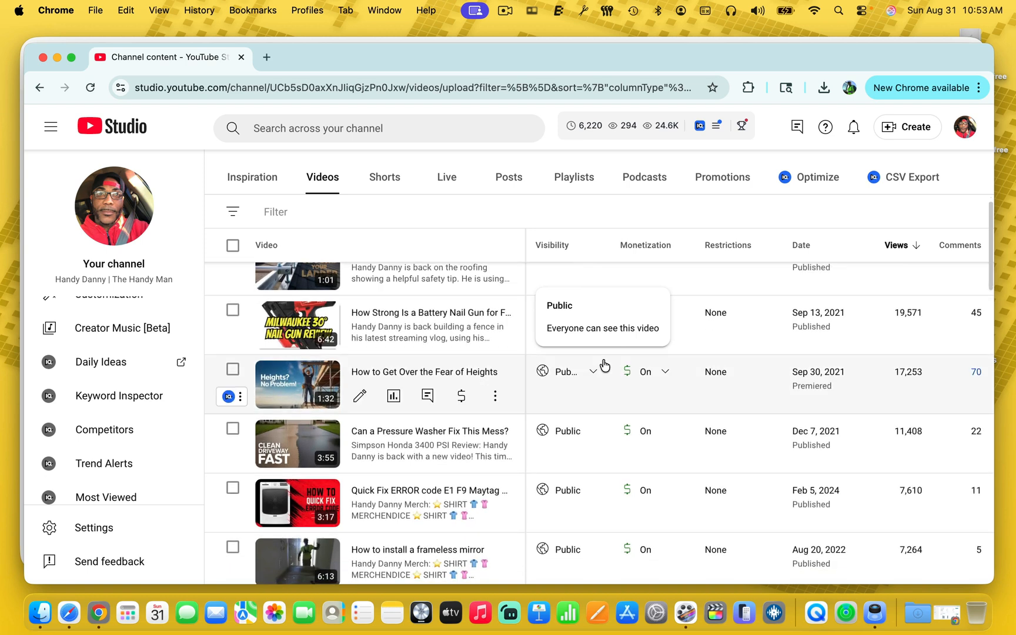
scroll(633, 439, "down", 1)
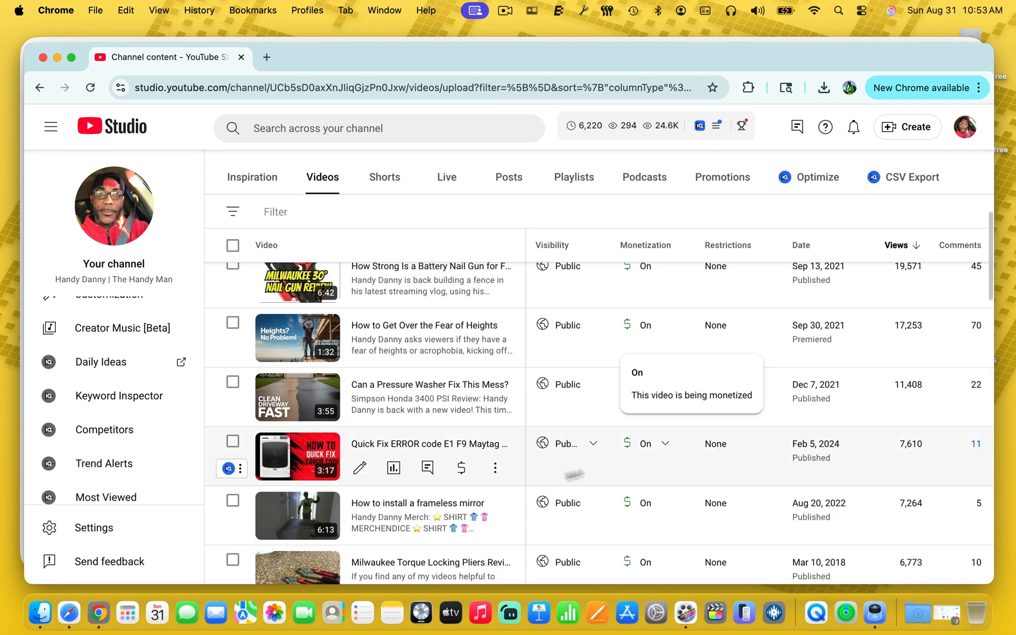
scroll(593, 436, "up", 4)
scroll(593, 436, "down", 3)
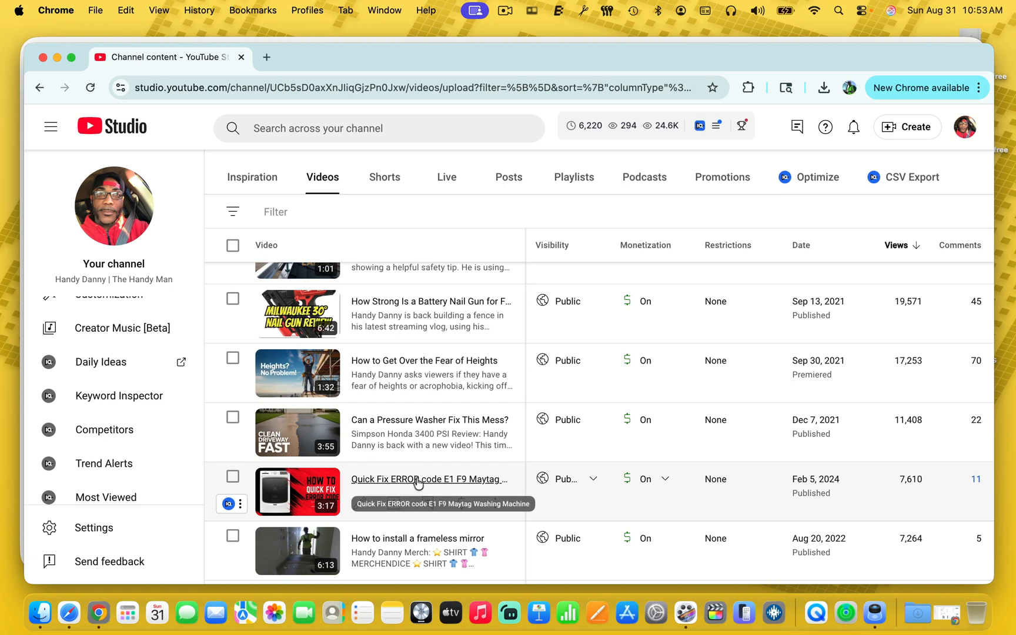
left_click(413, 479)
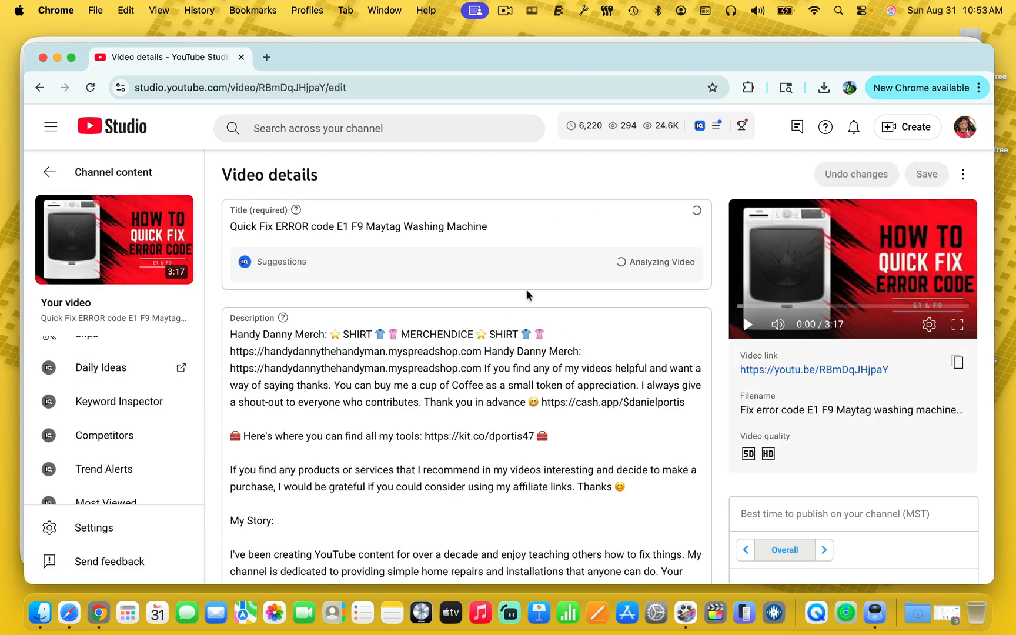
left_click(38, 88)
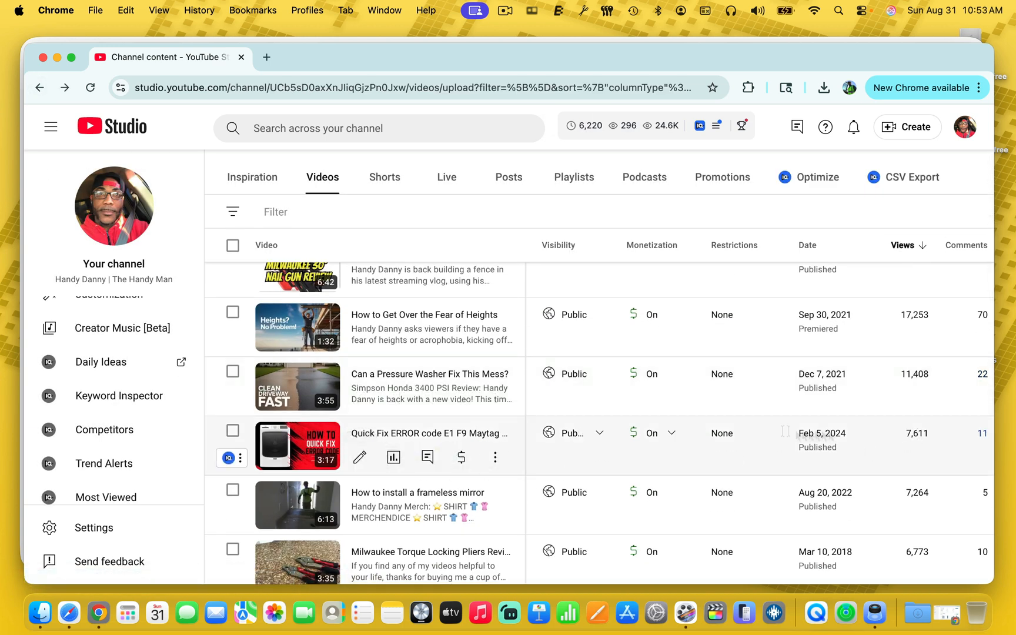
left_click(392, 433)
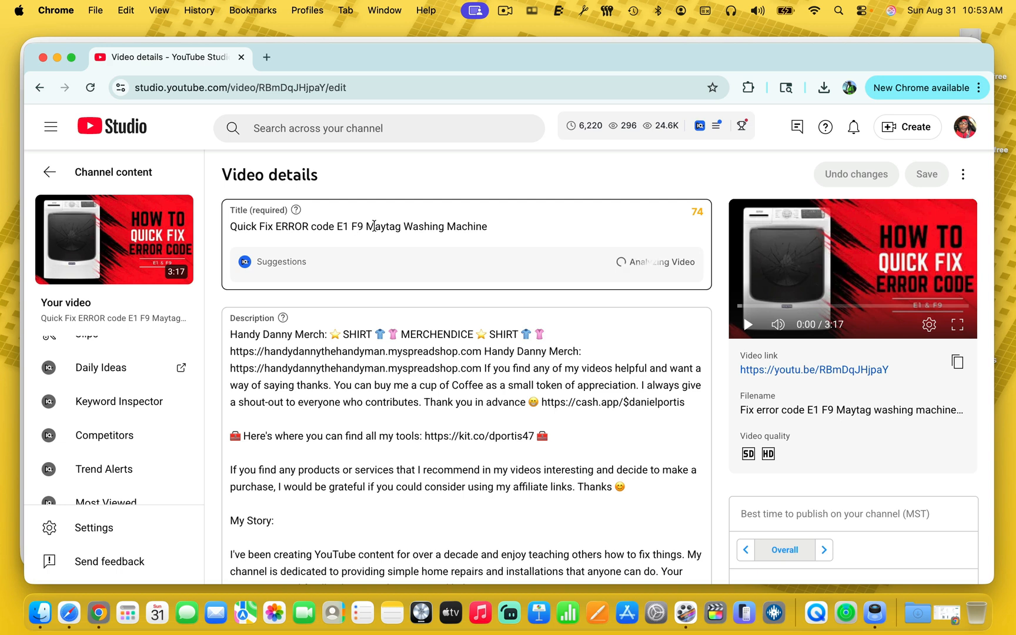
- Copy the video's original title, then replace it with the suggested title "How I Fixed E1 F9 Error on My Washer Fast!"
left_click_drag(492, 226, 224, 225)
key("super+c")
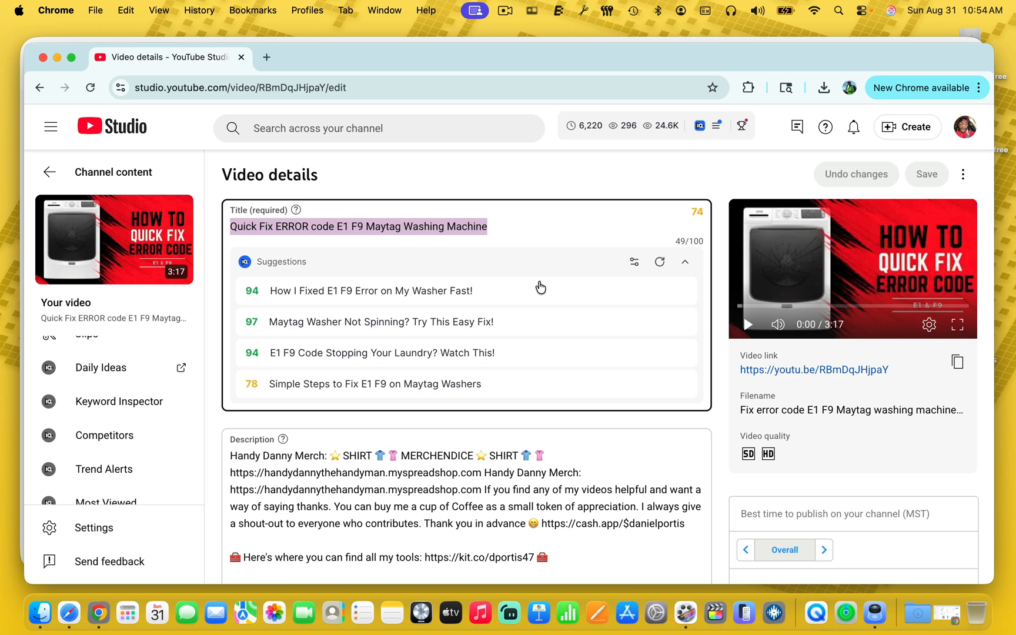
left_click(325, 297)
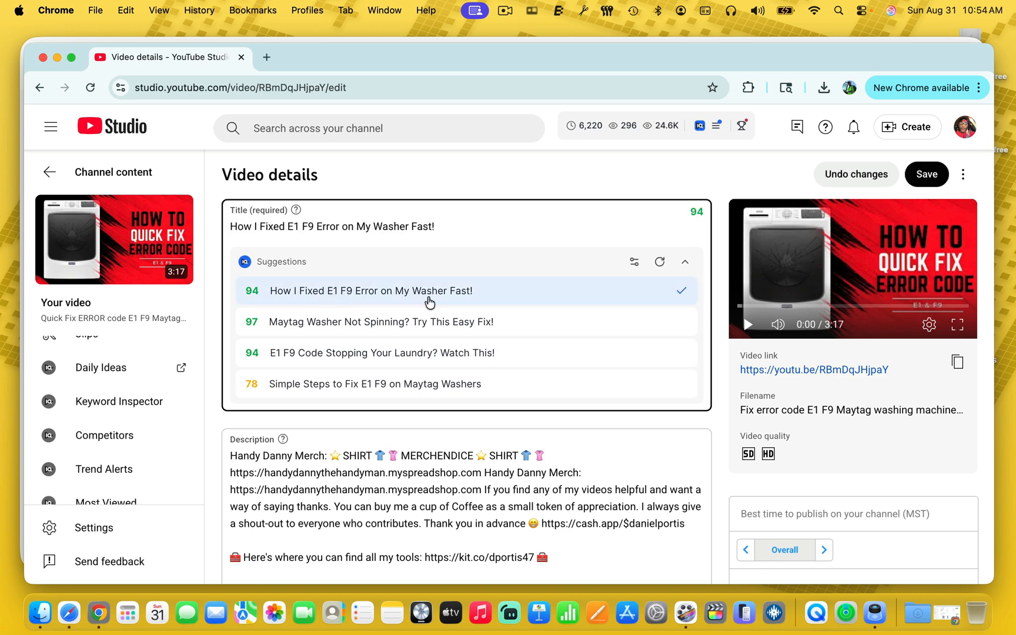
- Paste the original title plus a colon as the description's first line, followed by a blank line
scroll(465, 304, "down", 3)
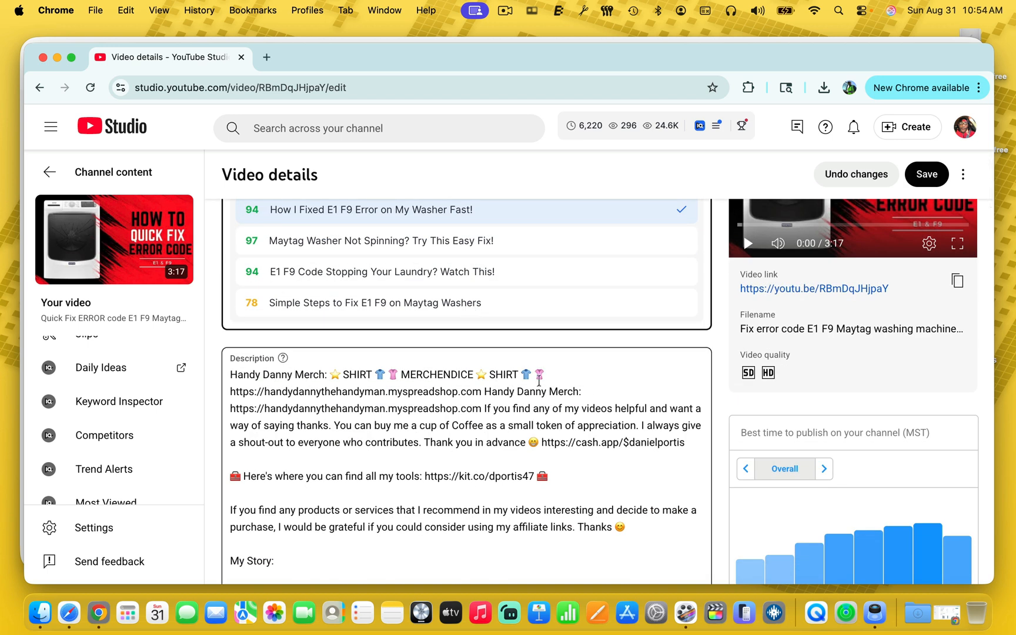
left_click(229, 376)
key("super+v")
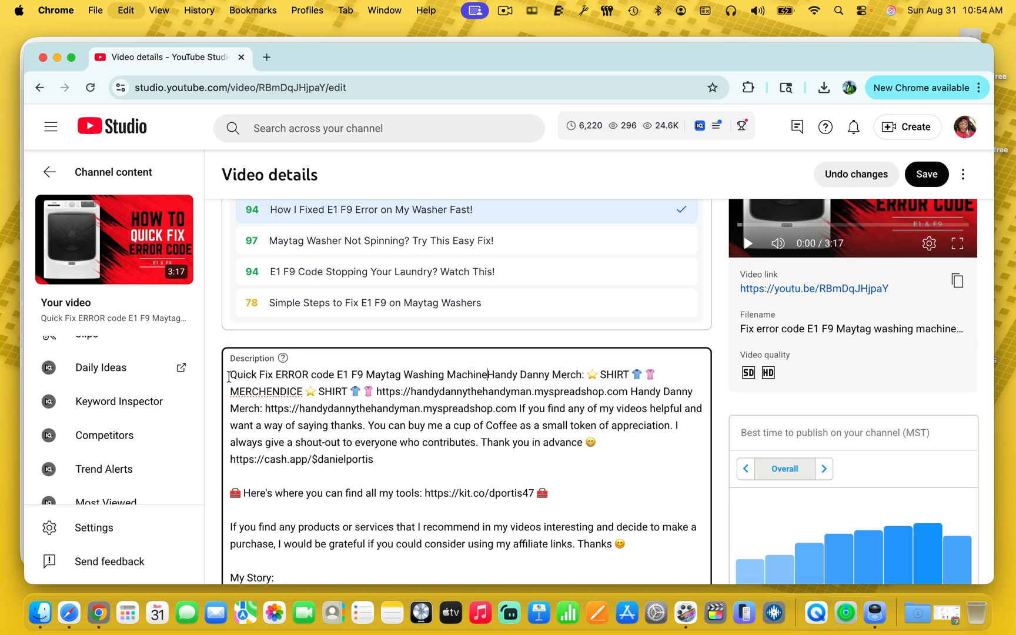
key("Return")
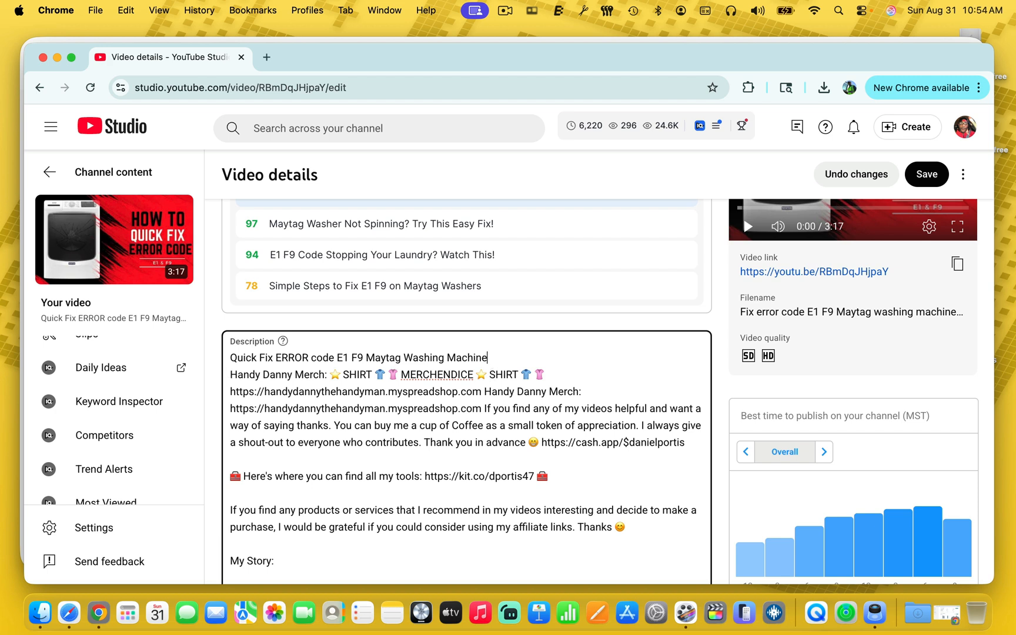
key("Return")
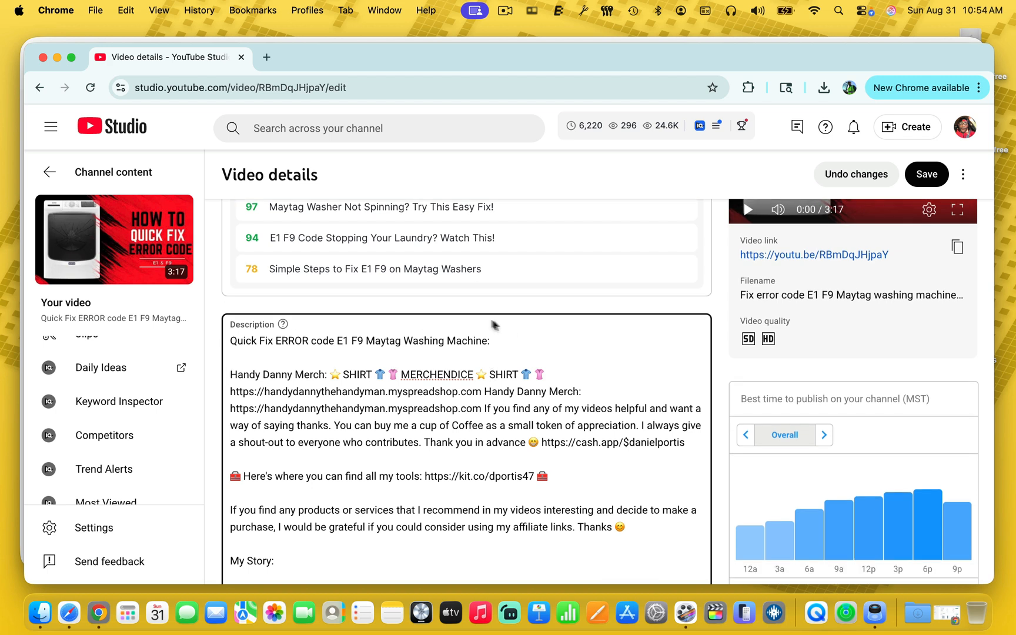
- Review the new title and the description, and inspect the keyword score for "how to fix" under My Story
scroll(482, 361, "up", 2)
scroll(482, 361, "up", 2)
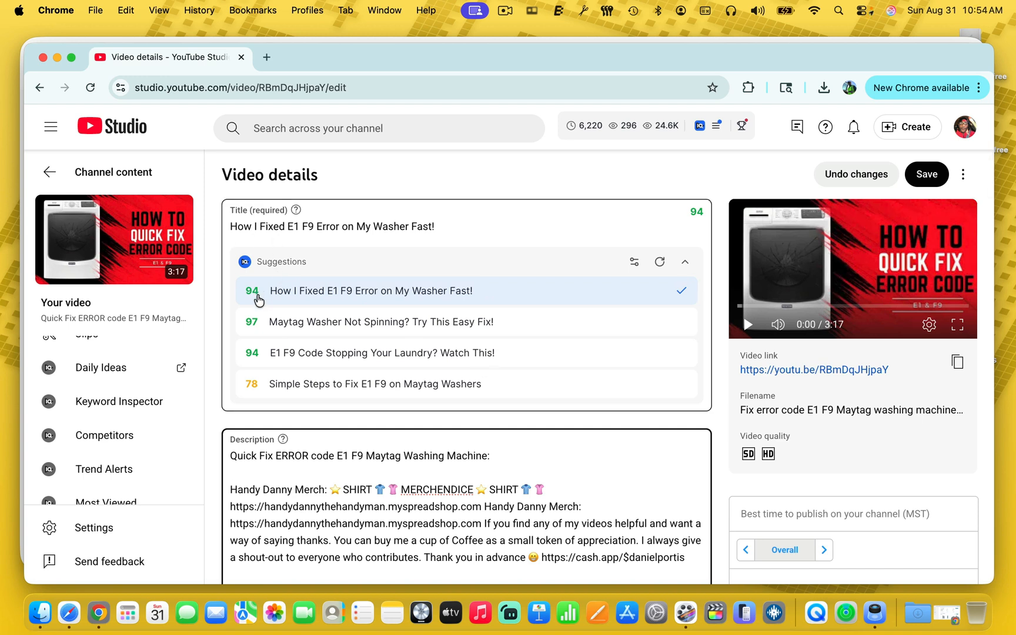
scroll(500, 365, "down", 1)
scroll(495, 383, "down", 10)
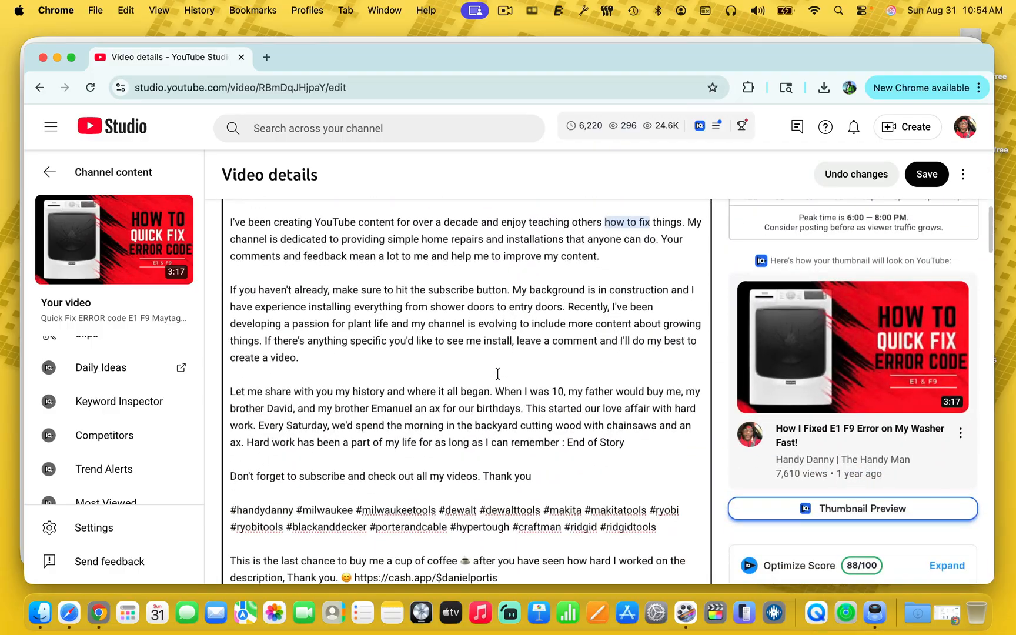
scroll(497, 374, "up", 8)
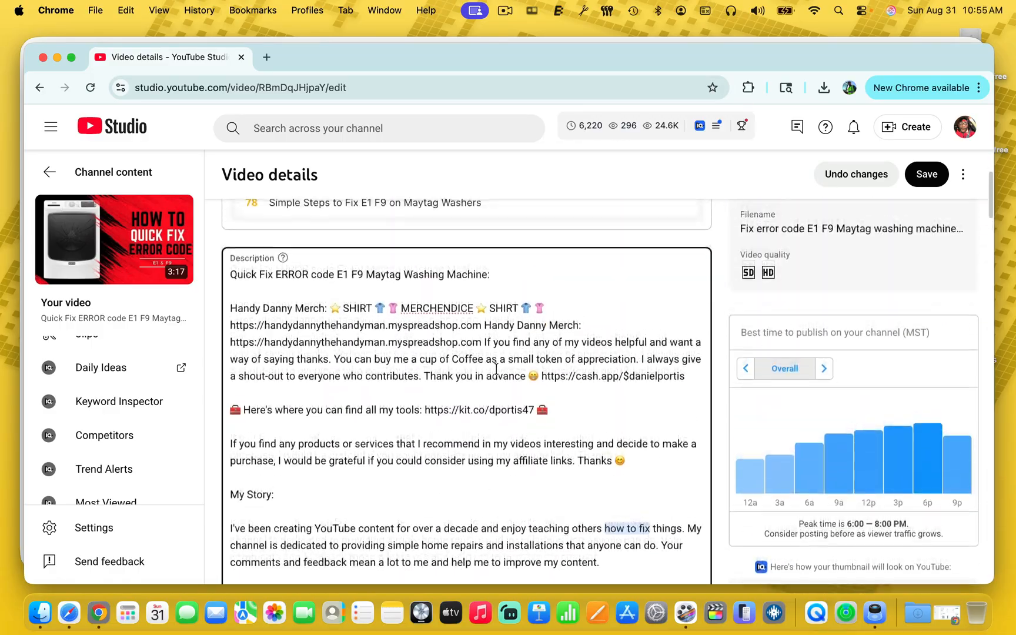
scroll(497, 373, "down", 4)
left_click_drag(605, 390, 647, 395)
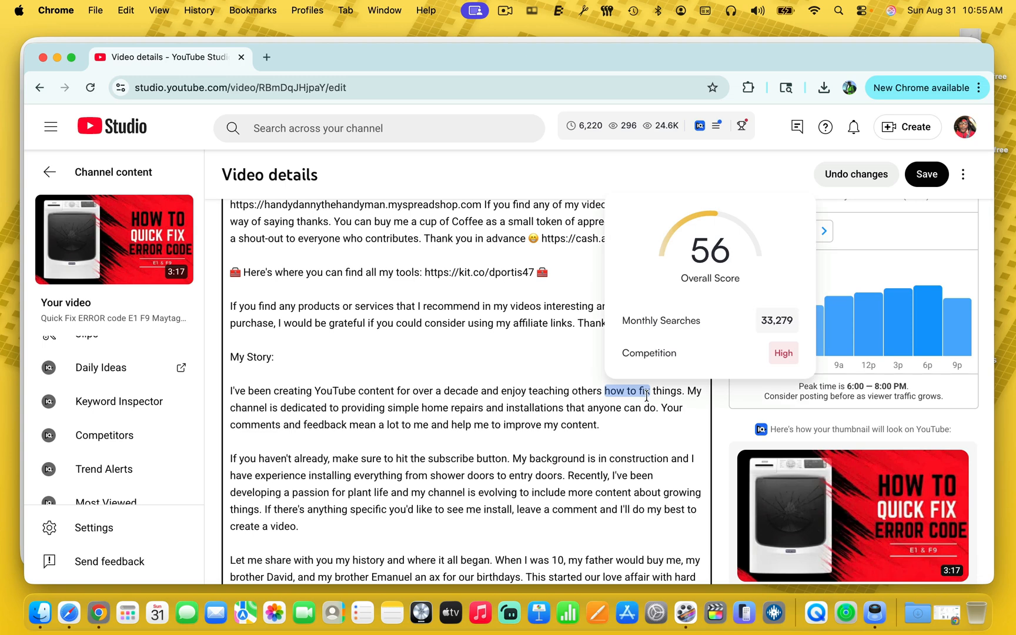
- Add the suggested paragraph about fixing an E1 F9 error code on a Maytag washer to the description
scroll(647, 395, "down", 5)
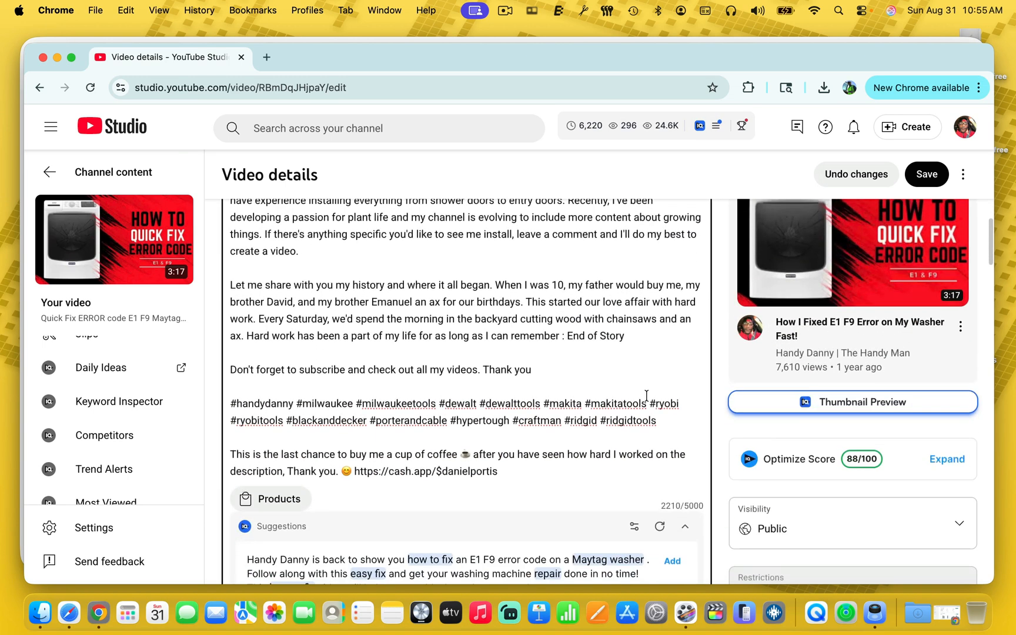
scroll(646, 396, "down", 3)
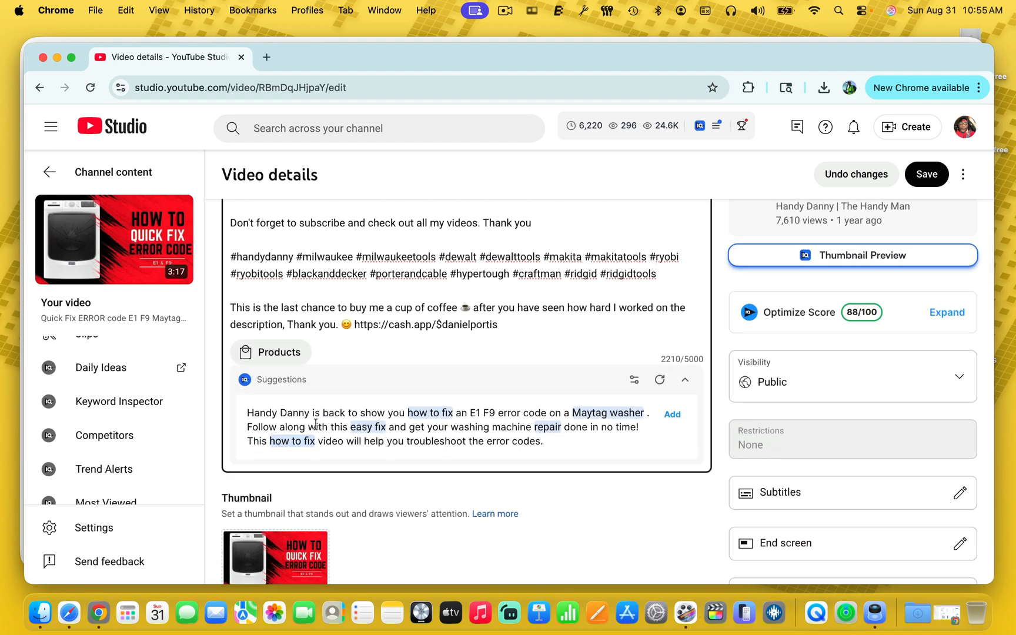
mouse_move(425, 412)
mouse_move(359, 426)
mouse_move(292, 441)
left_click(672, 414)
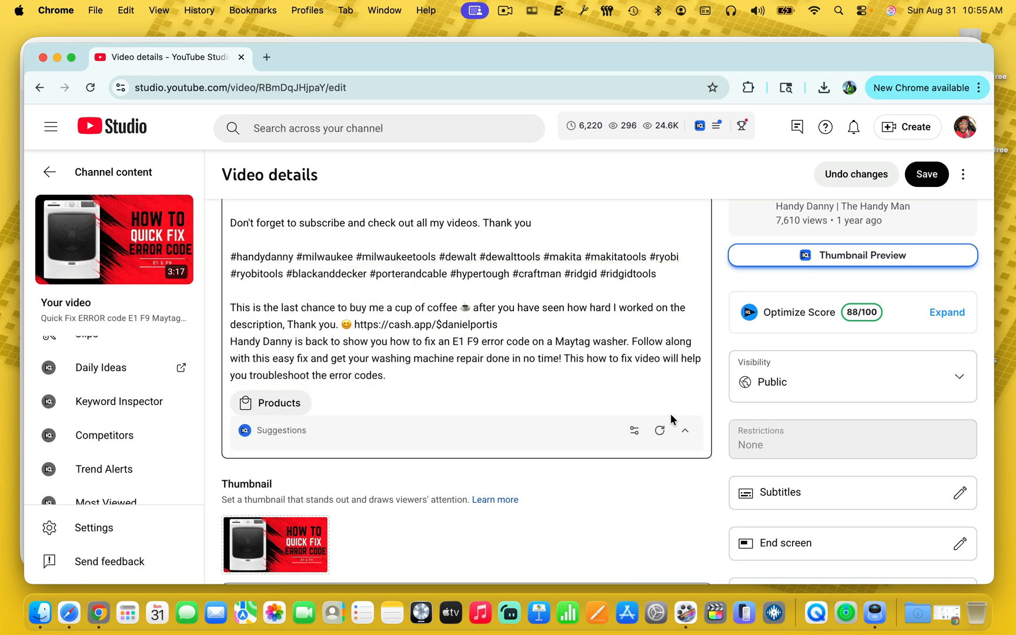
- Move the added paragraph from the description's end to directly below its first line, with a blank line after it
left_click_drag(390, 377, 231, 341)
key("super+c")
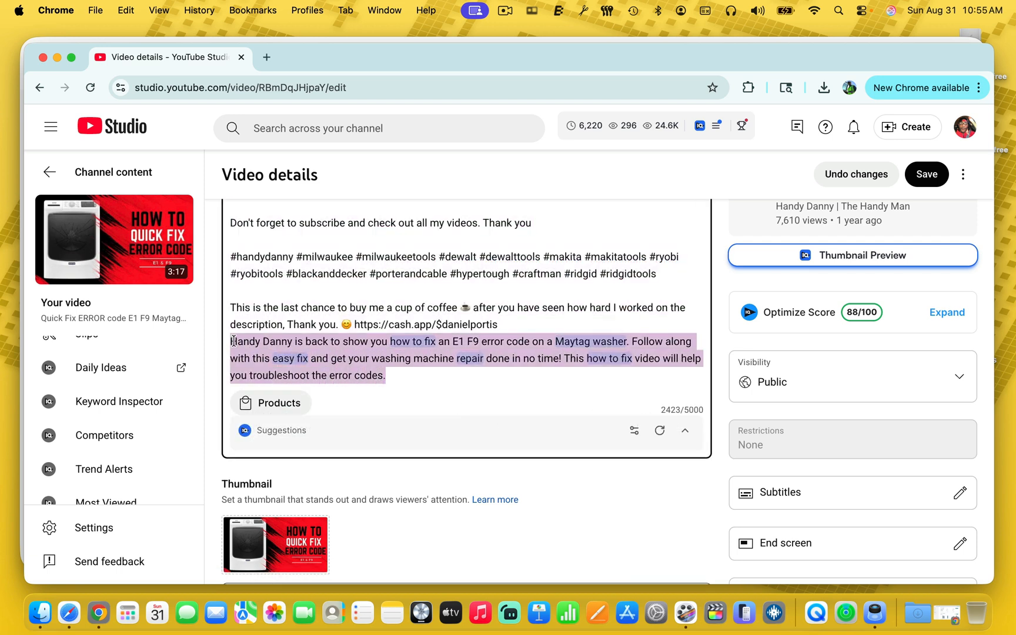
key("BackSpace")
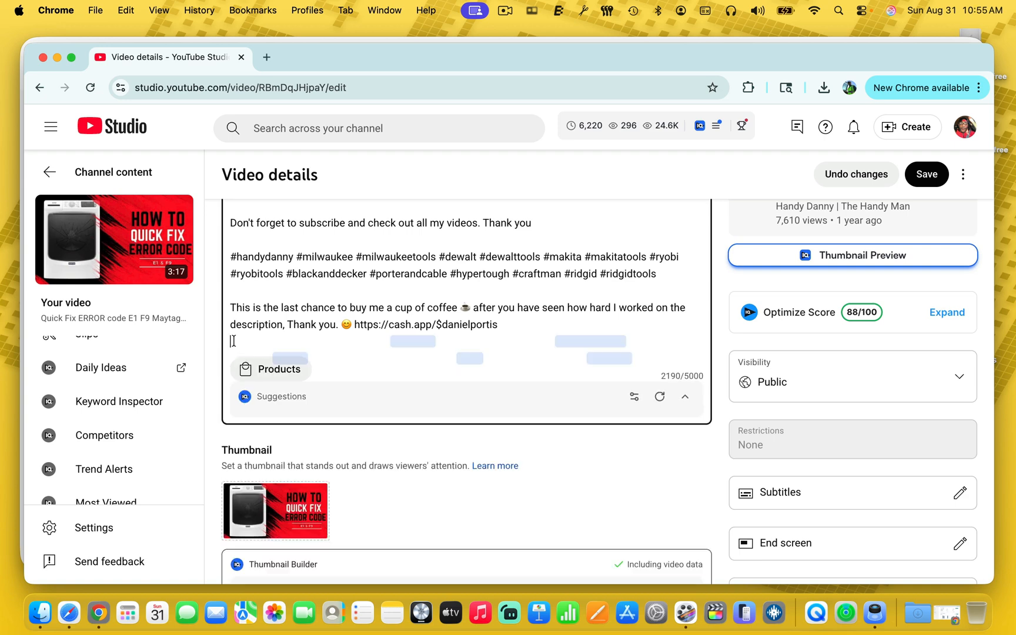
scroll(369, 329, "up", 10)
scroll(369, 330, "up", 5)
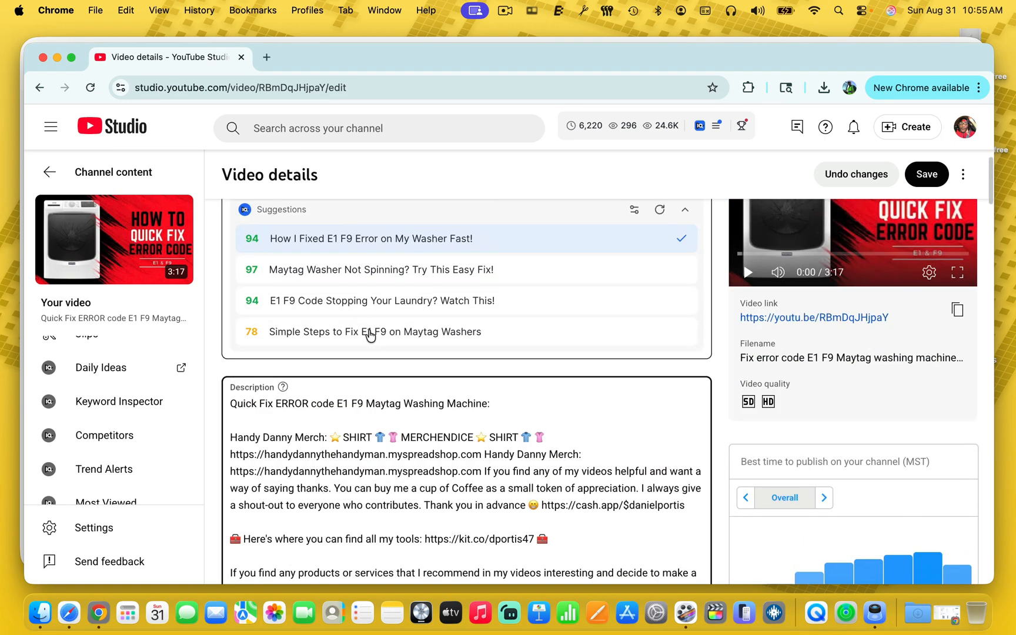
left_click(270, 419)
key("super+v")
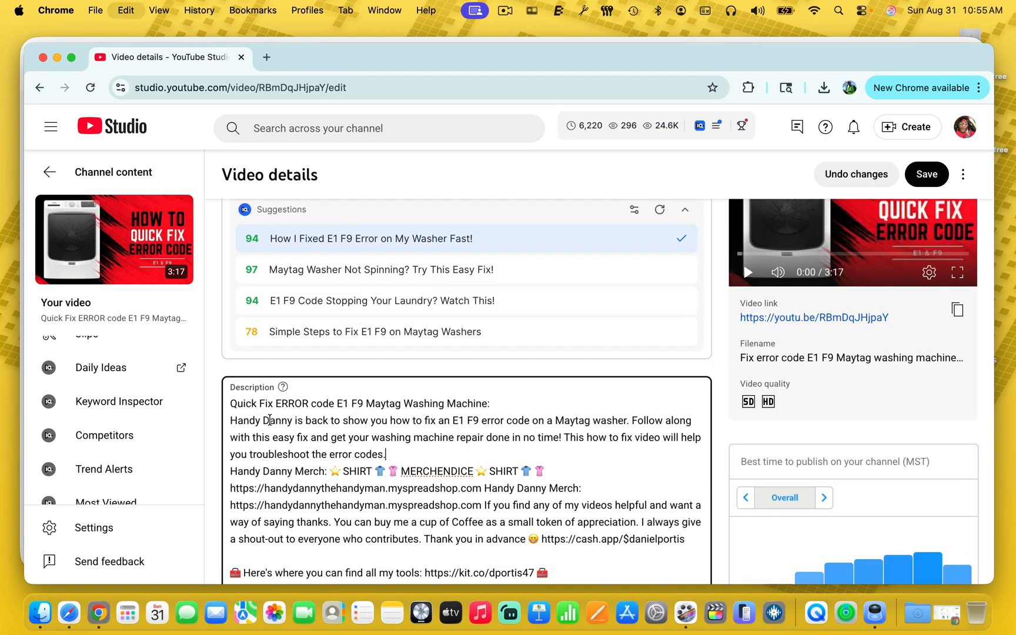
key("Return")
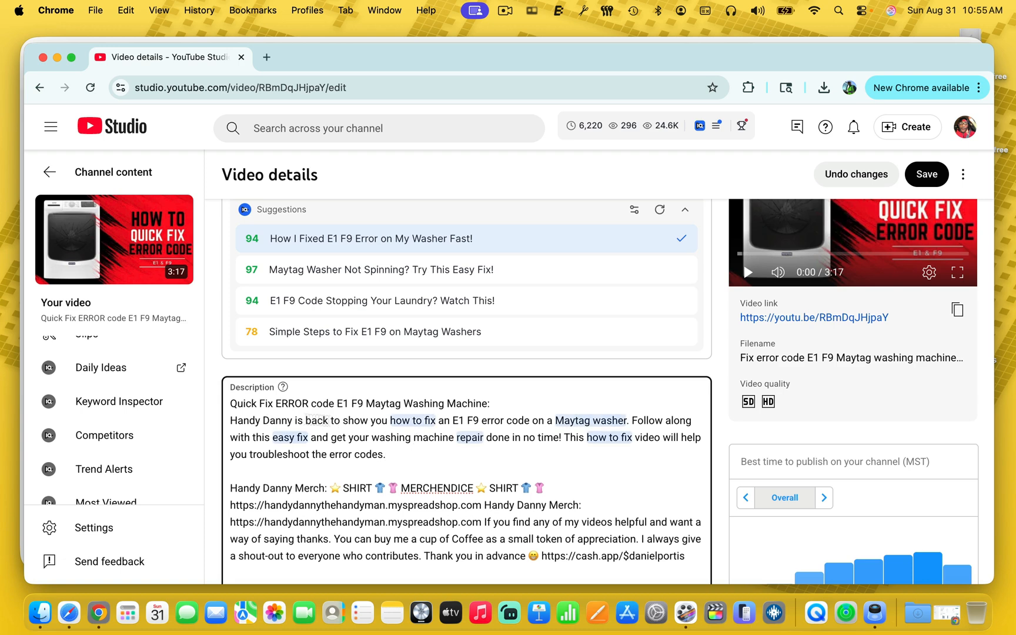
- Expand the Optimize Score details and review the high- and low-priority checklist items
scroll(546, 427, "down", 2)
scroll(551, 427, "down", 10)
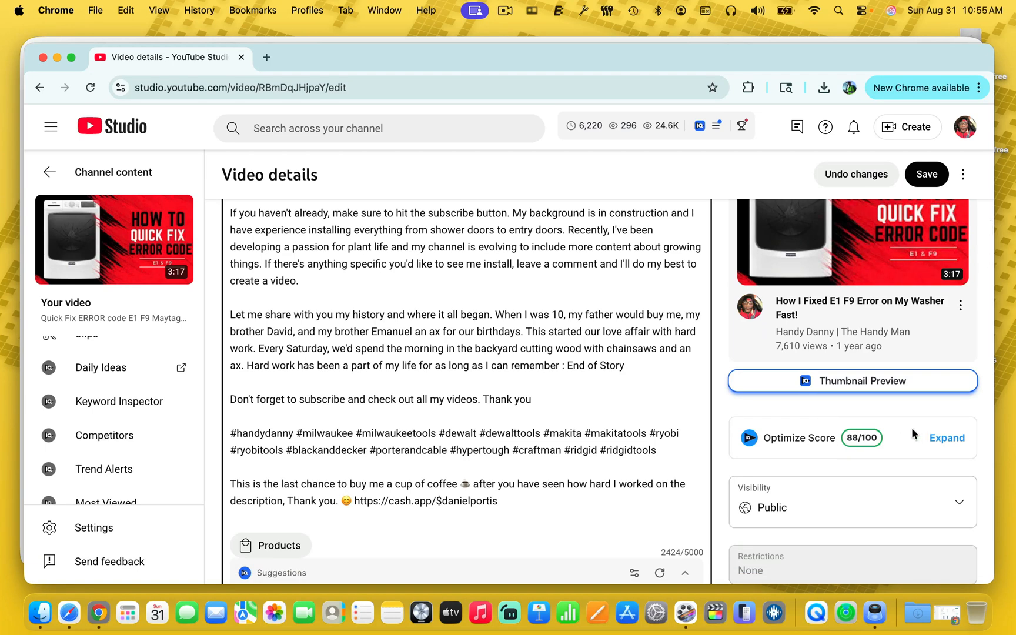
left_click(944, 442)
scroll(890, 428, "down", 5)
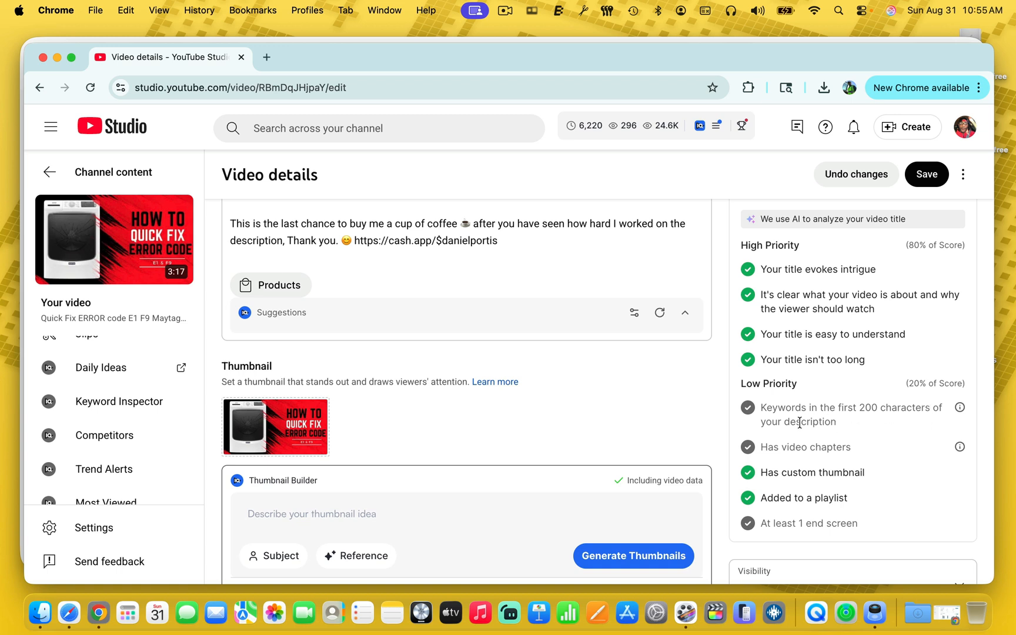
- Compare the edited description with the Optimize Score checklist, especially the keyword, video chapter and end screen items
scroll(799, 421, "up", 15)
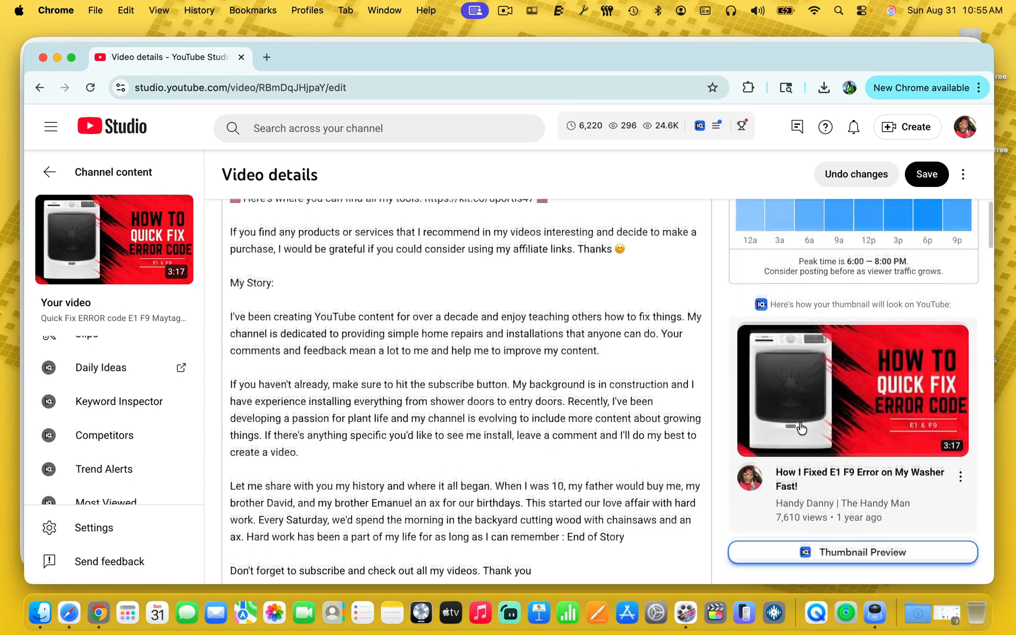
scroll(558, 436, "down", 3)
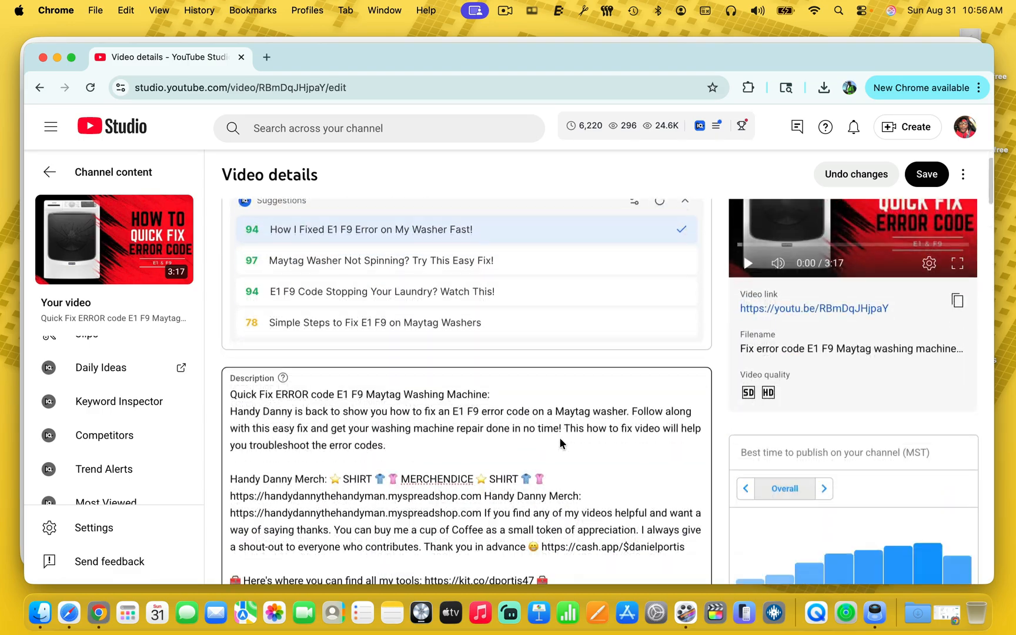
scroll(558, 437, "down", 3)
scroll(560, 438, "down", 6)
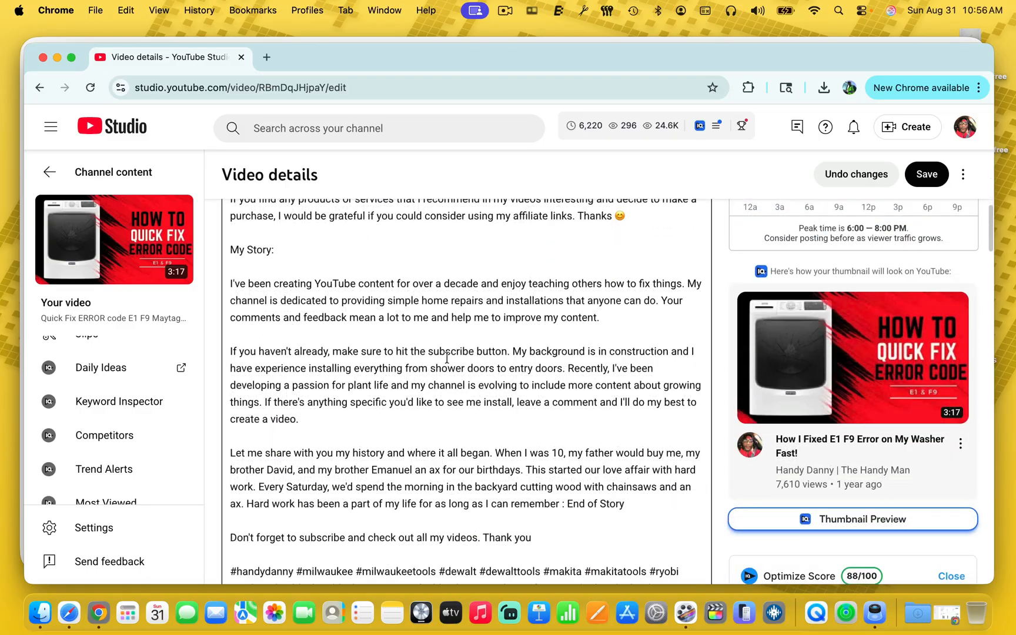
scroll(389, 337, "down", 5)
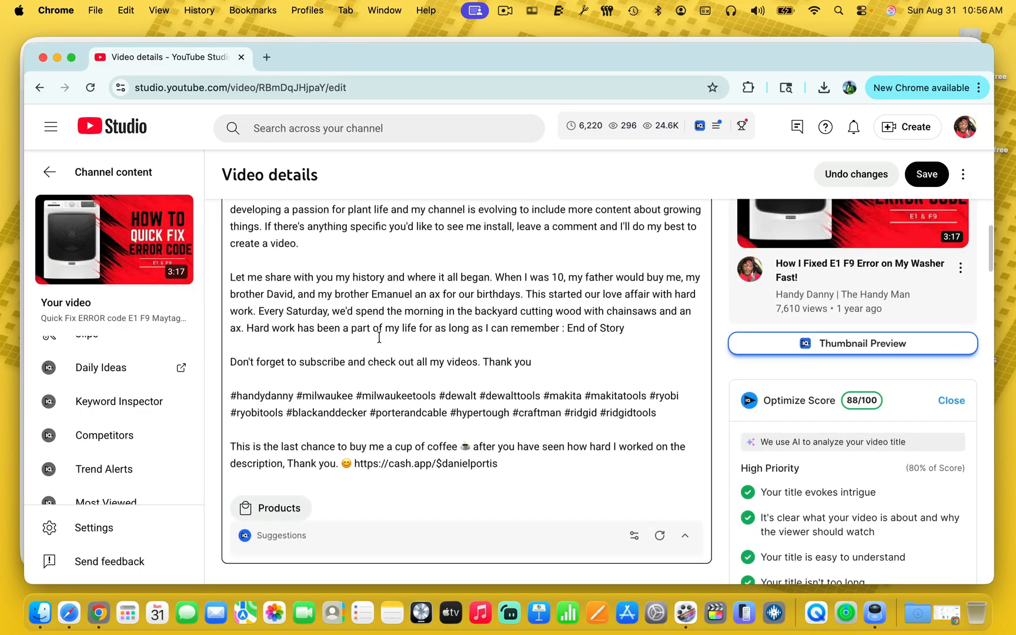
scroll(379, 338, "down", 7)
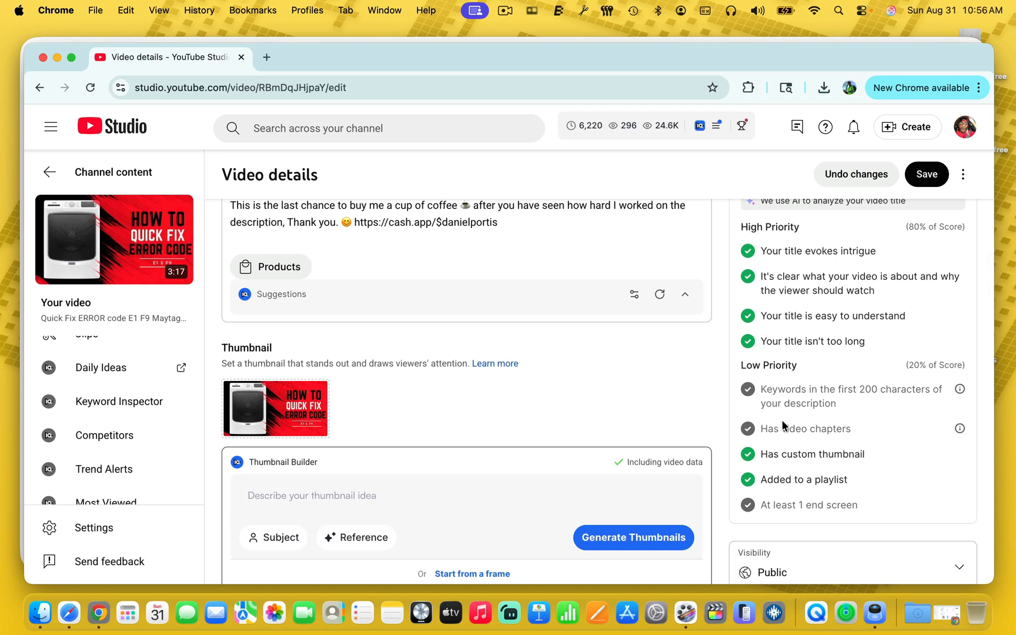
scroll(781, 419, "up", 1)
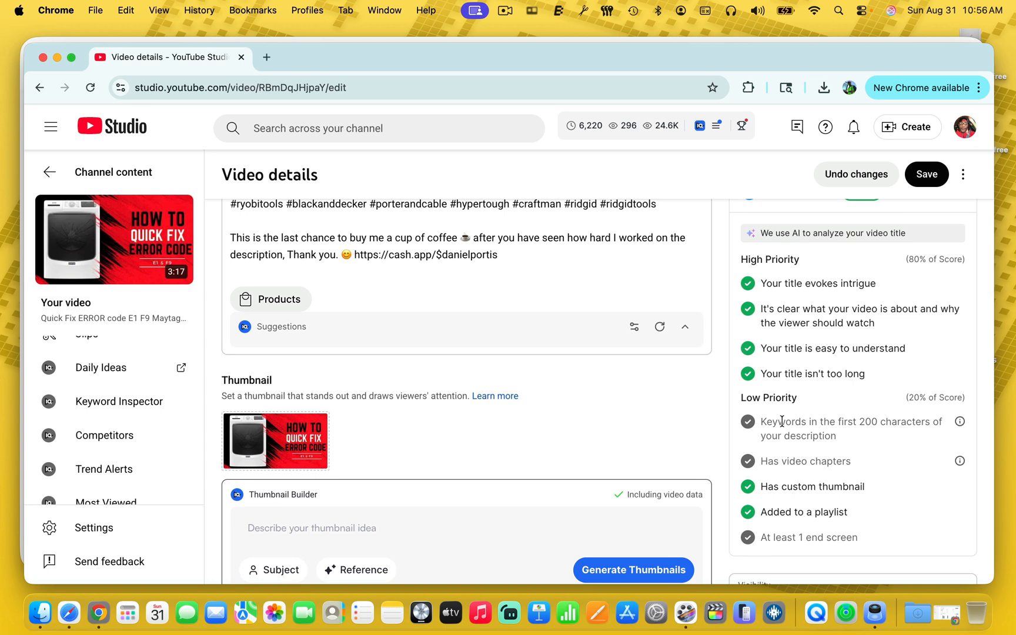
scroll(781, 421, "down", 3)
scroll(781, 421, "up", 2)
scroll(782, 421, "up", 2)
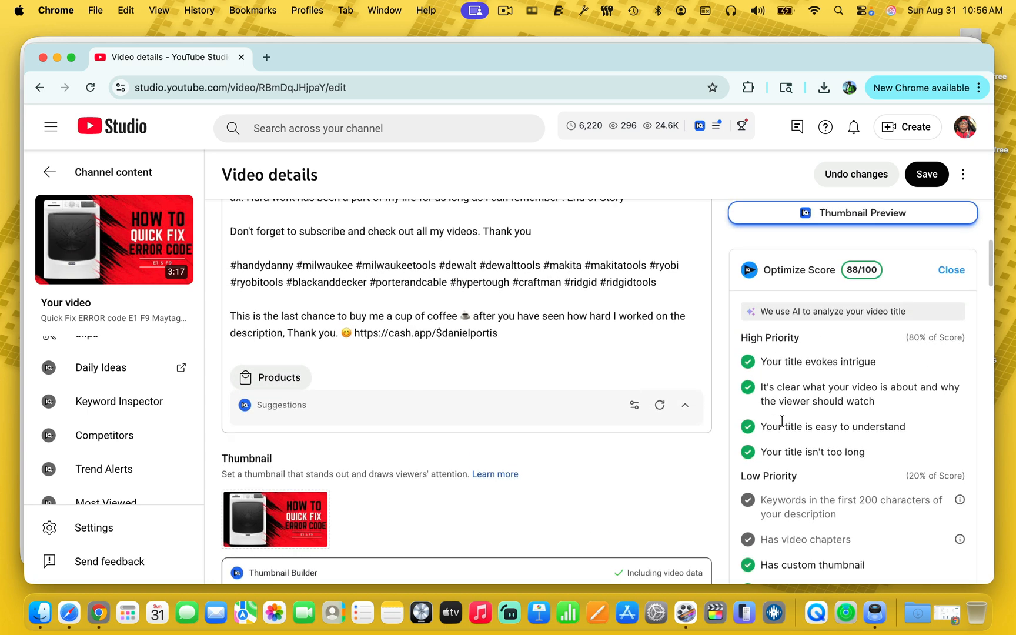
- Review the edited description, the thumbnail section and the remaining low-priority Optimize Score items such as video chapters
scroll(496, 402, "down", 5)
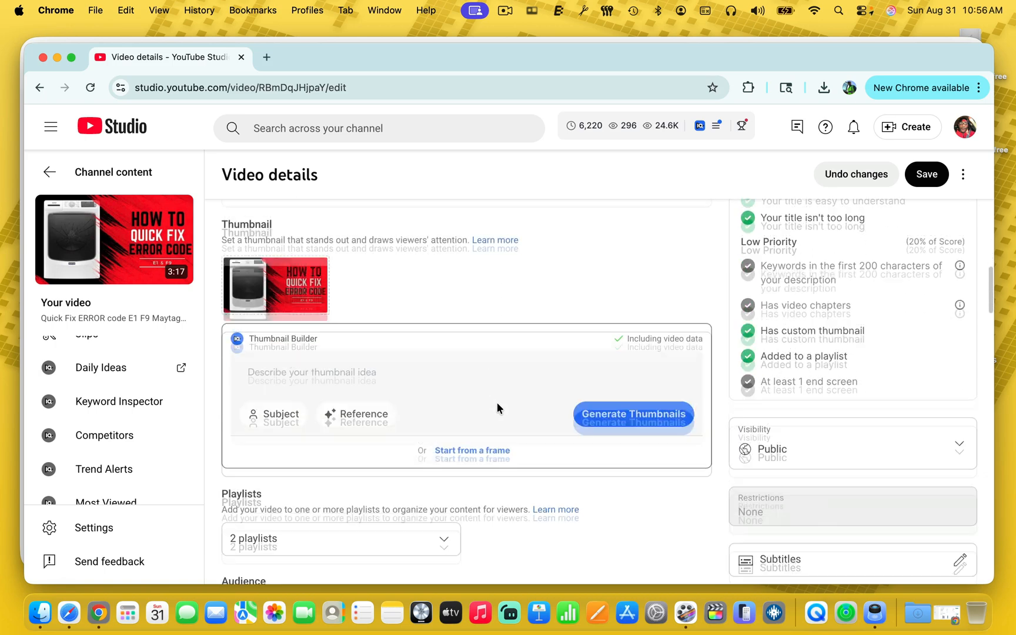
scroll(497, 402, "up", 10)
scroll(496, 404, "down", 3)
scroll(497, 404, "up", 1)
scroll(497, 404, "down", 5)
scroll(497, 402, "up", 10)
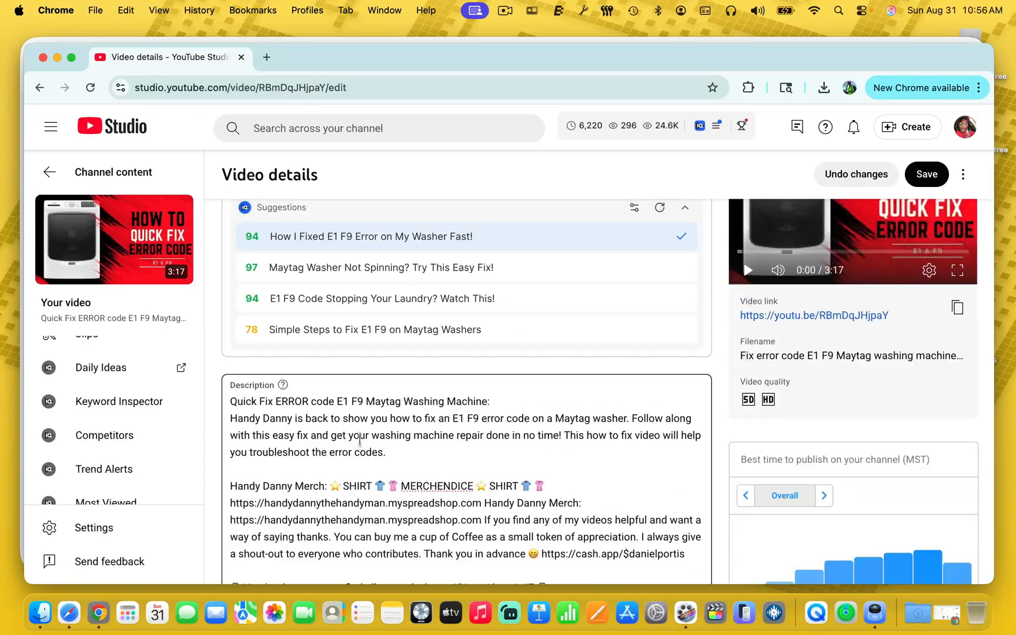
scroll(526, 368, "down", 8)
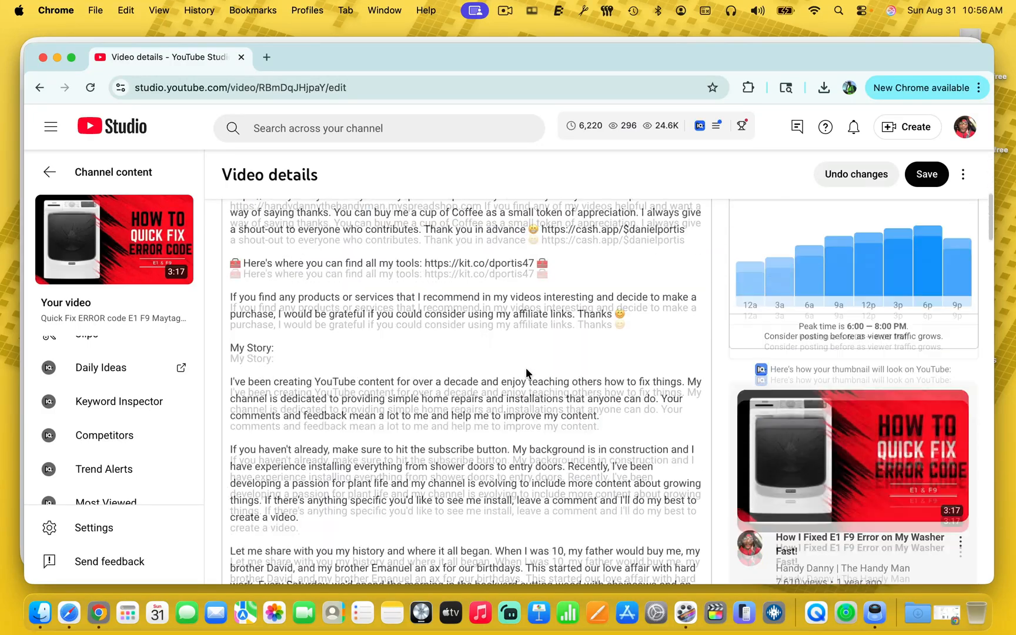
scroll(511, 370, "down", 3)
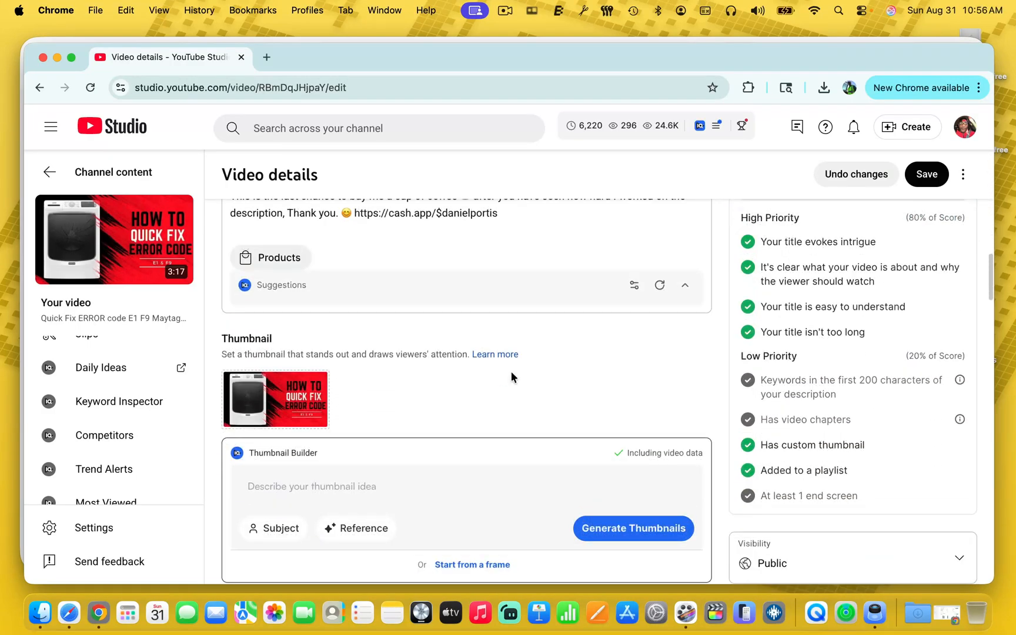
scroll(417, 519, "down", 1)
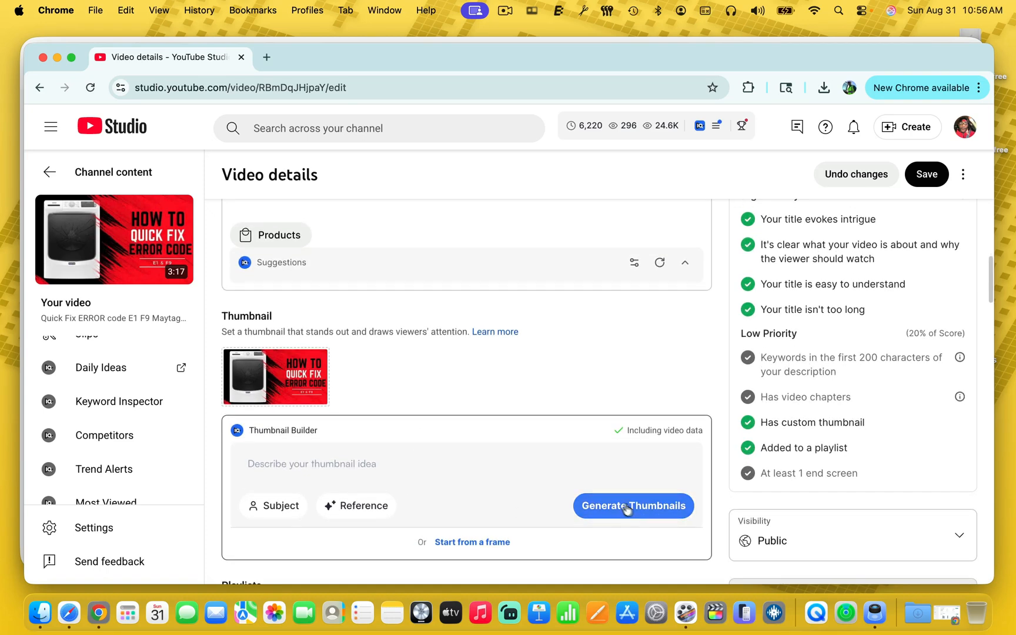
left_click(622, 507)
scroll(515, 383, "up", 10)
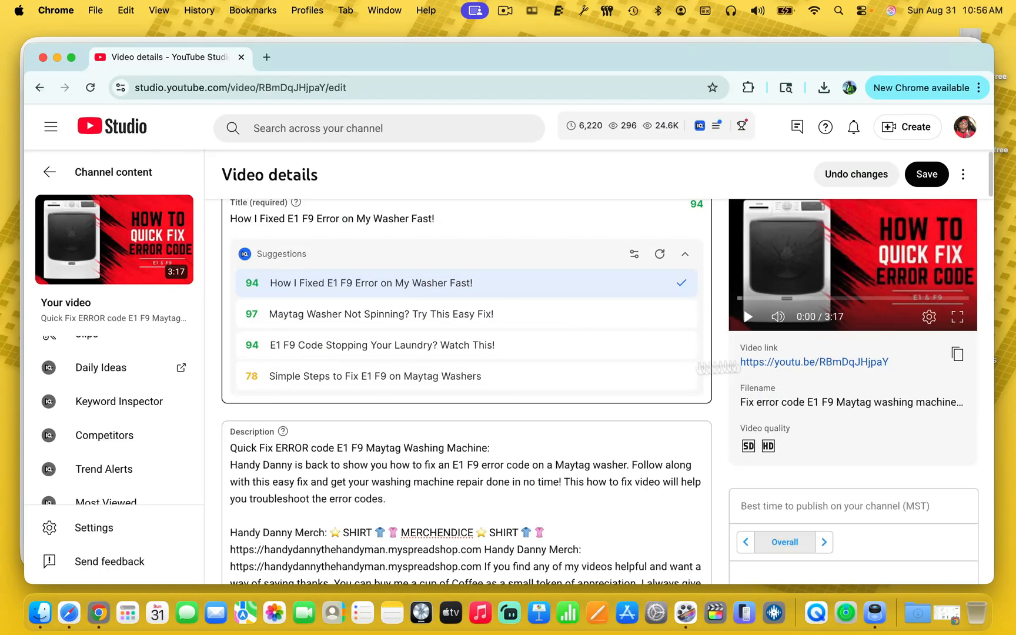
- Open the video's YouTube watch page, keep playback paused, and have the Ask assistant summarize the video
left_click(795, 361)
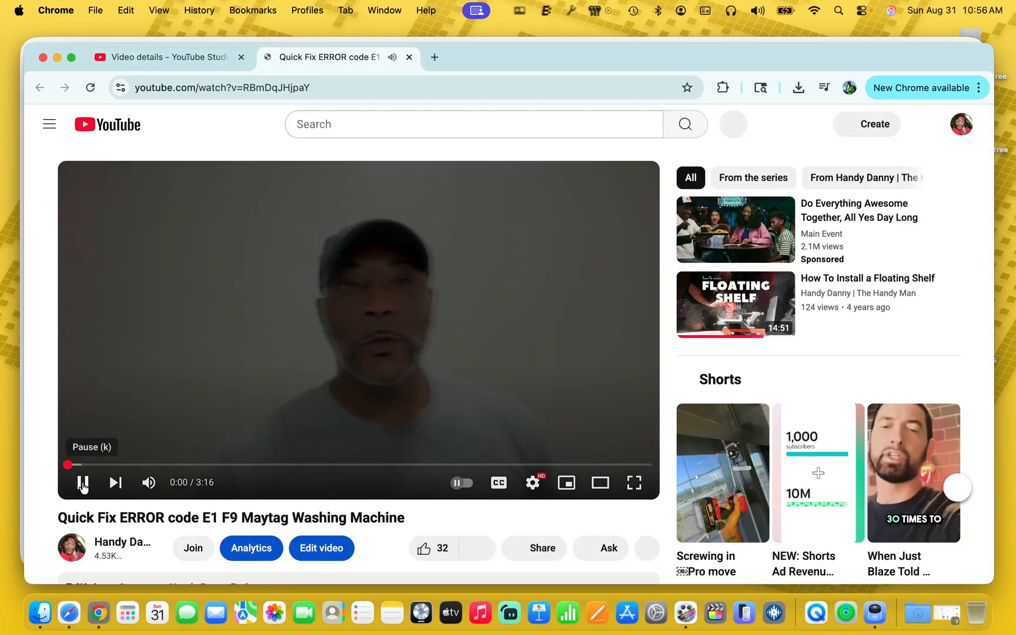
left_click(83, 483)
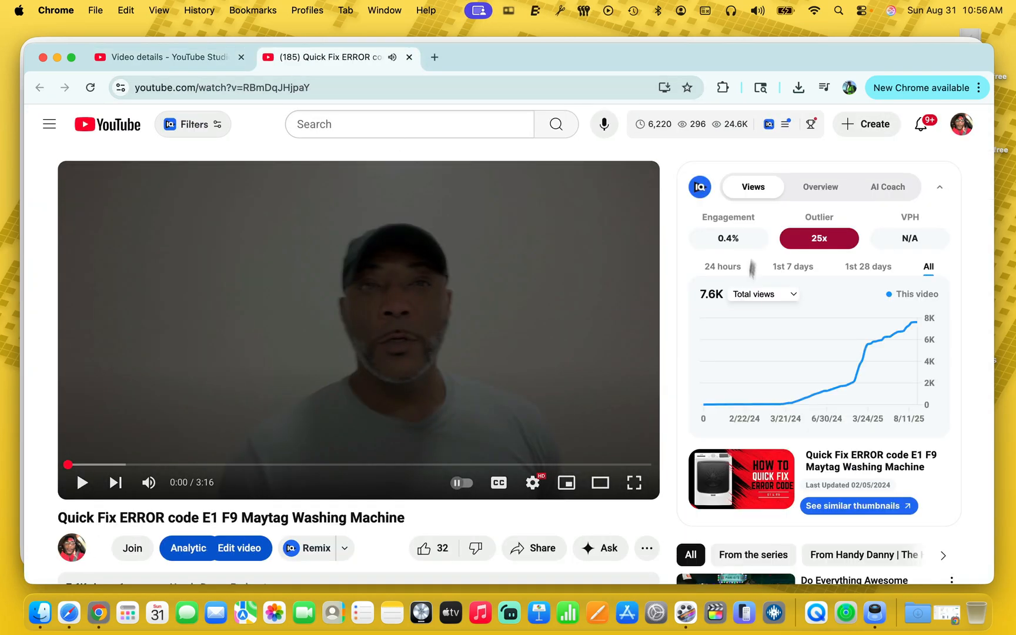
scroll(673, 375, "down", 5)
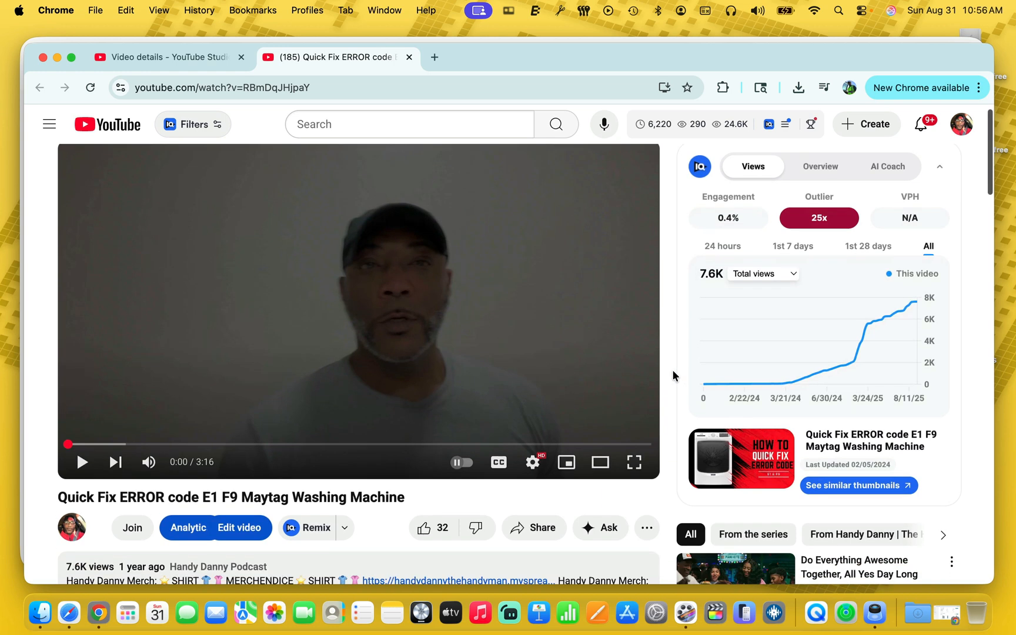
scroll(673, 375, "down", 1)
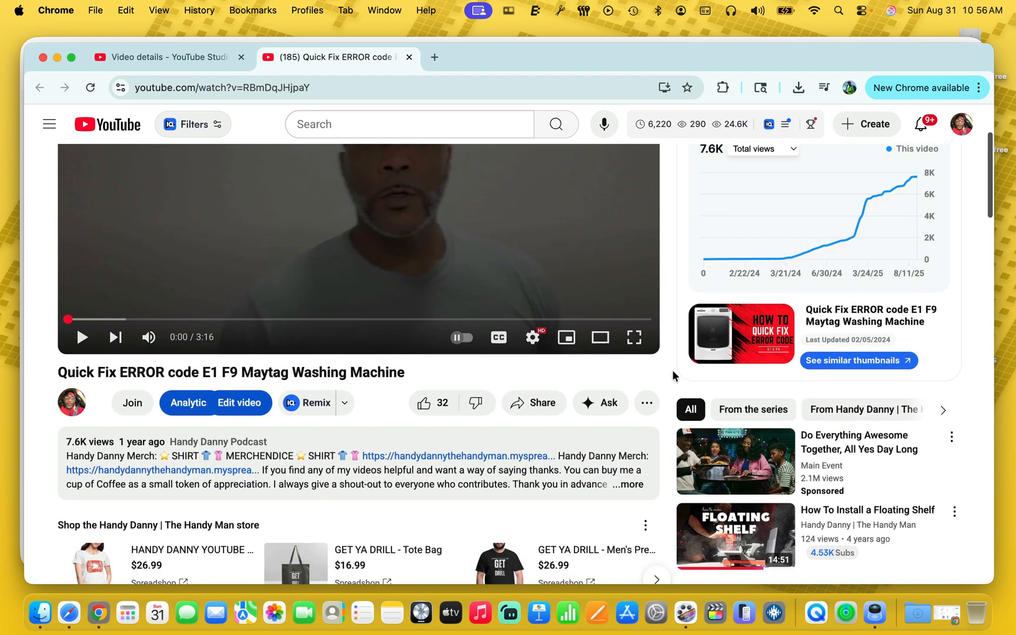
left_click(600, 405)
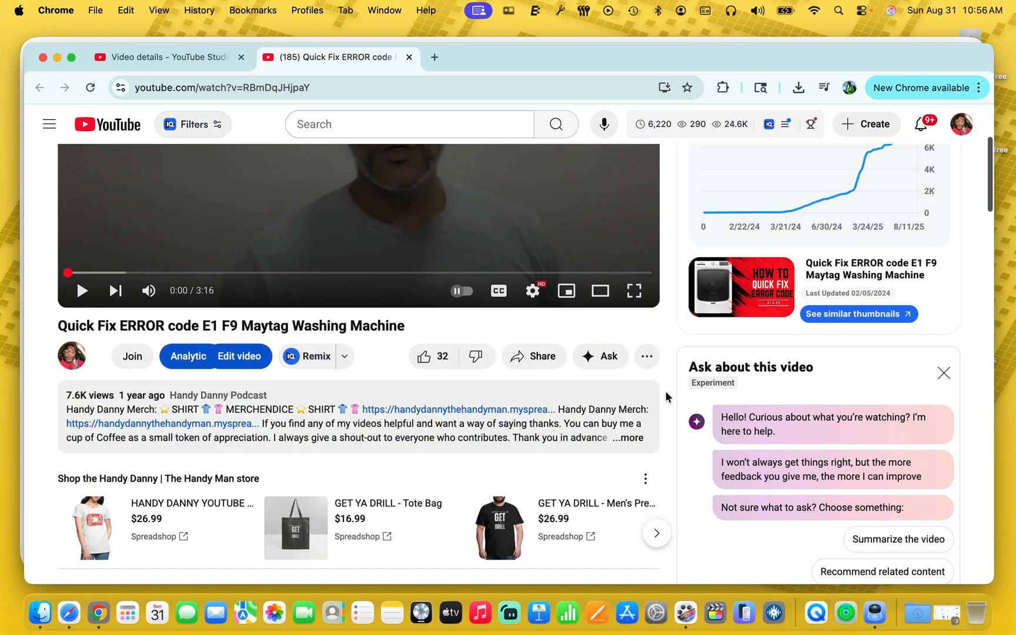
scroll(665, 391, "down", 5)
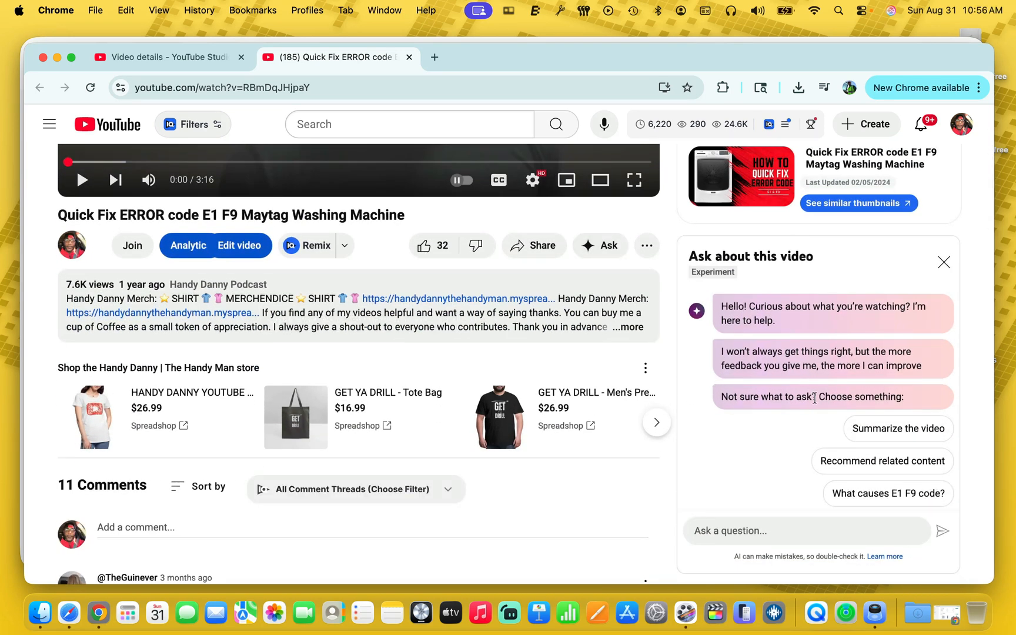
left_click(866, 432)
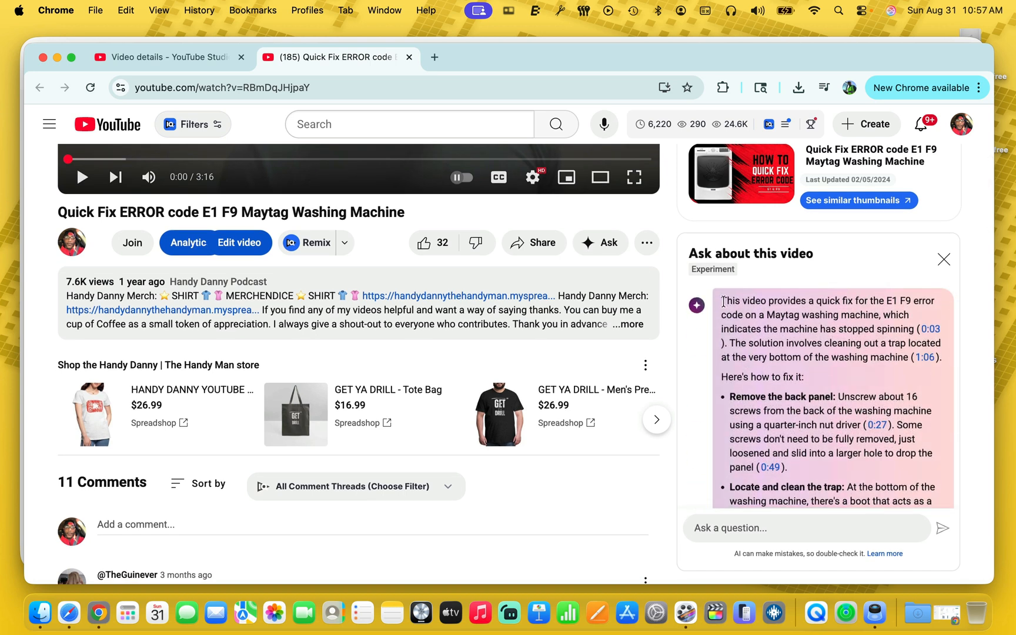
- Copy the complete timestamped AI summary and paste it into the Studio description as a new paragraph after the troubleshooting paragraph
left_click_drag(724, 300, 873, 483)
key("super+c")
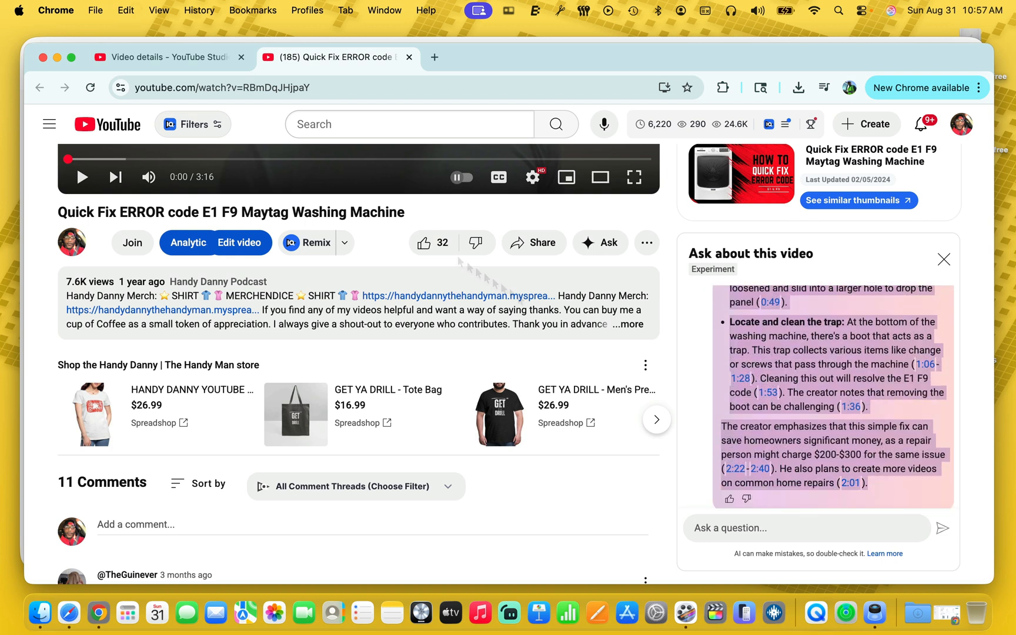
left_click(167, 58)
scroll(347, 344, "down", 5)
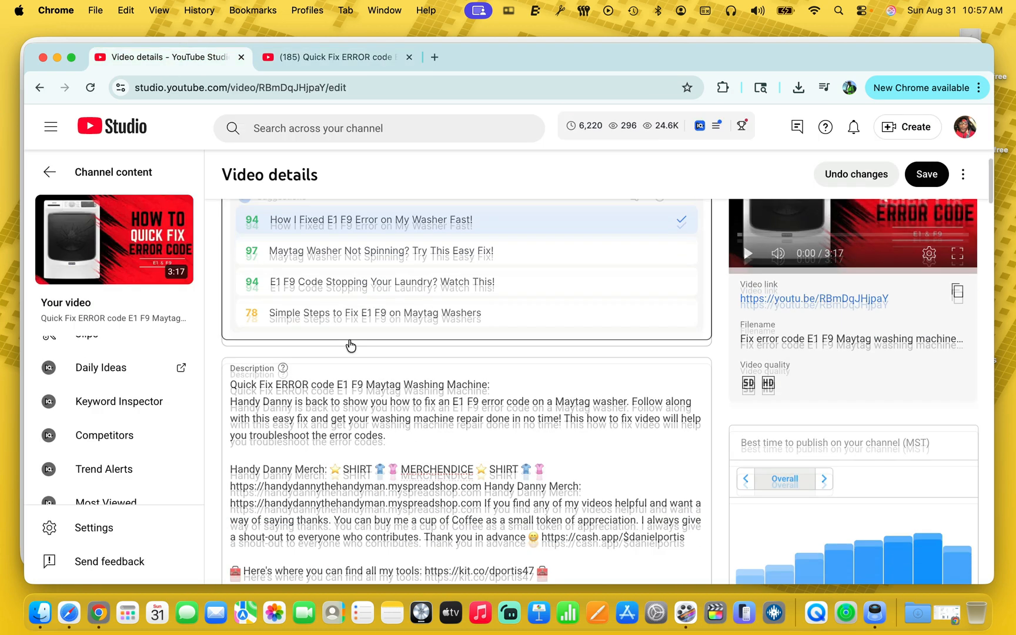
left_click(400, 347)
key("Return")
key("Return")
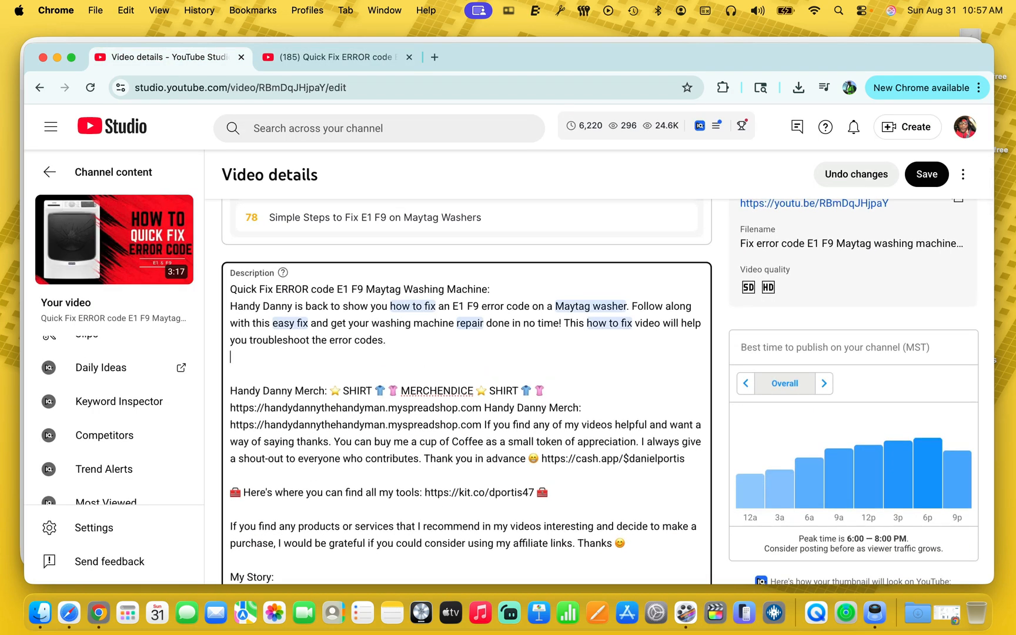
key("super+v")
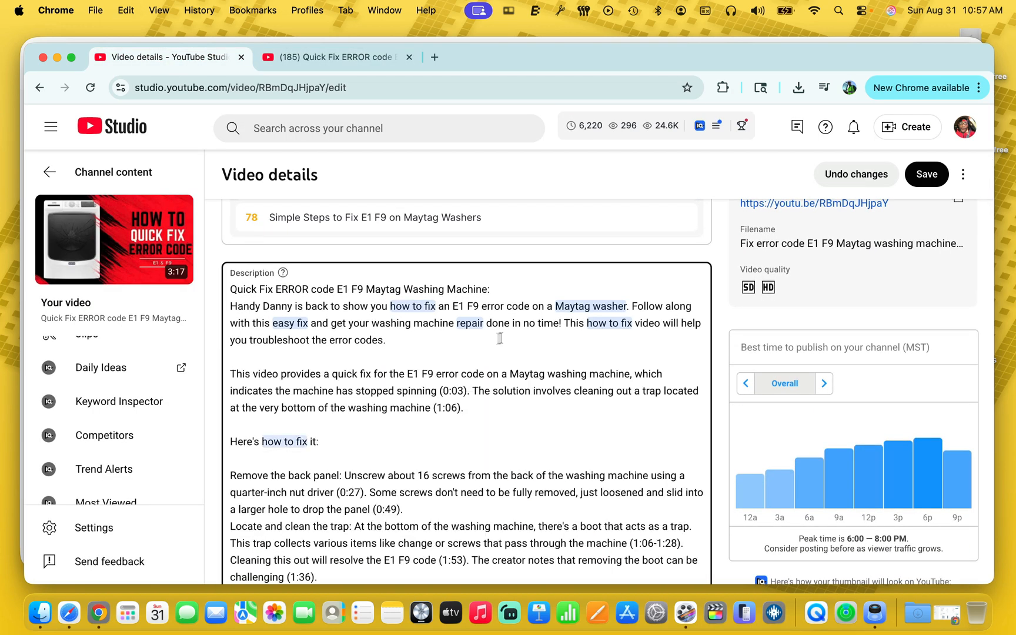
- Remove the extra blank lines between the pasted summary and the Handy Danny Merch line, leaving one
scroll(528, 440, "down", 4)
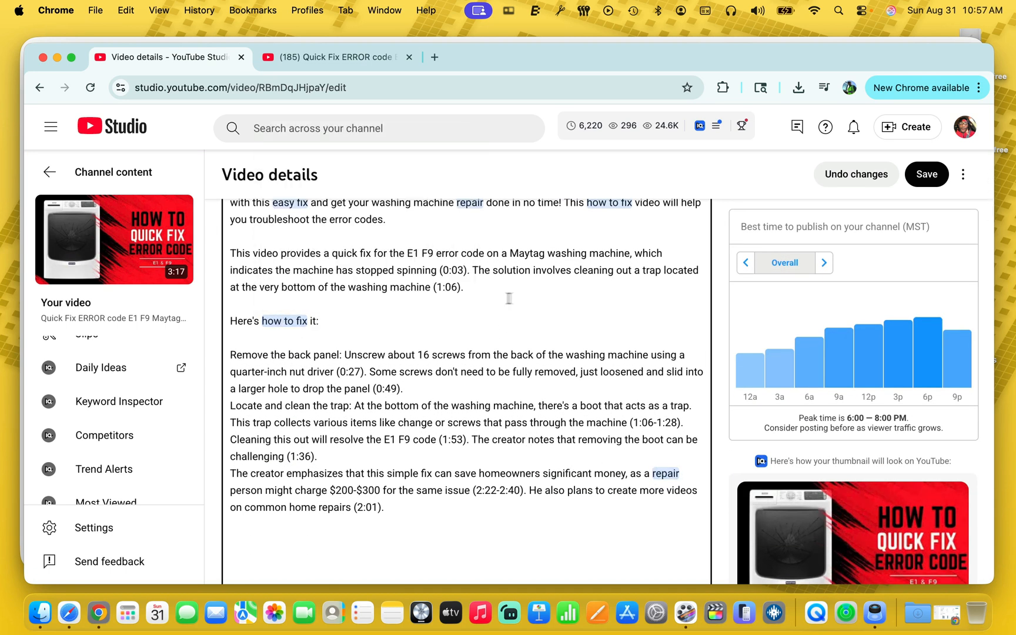
scroll(662, 479, "down", 7)
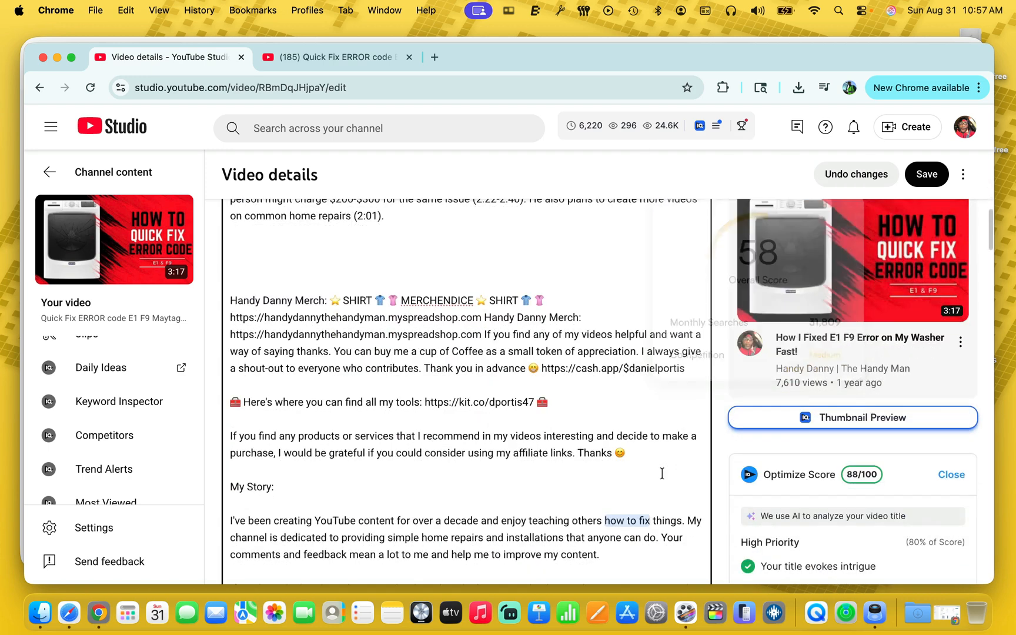
key("BackSpace")
key("BackSpace")
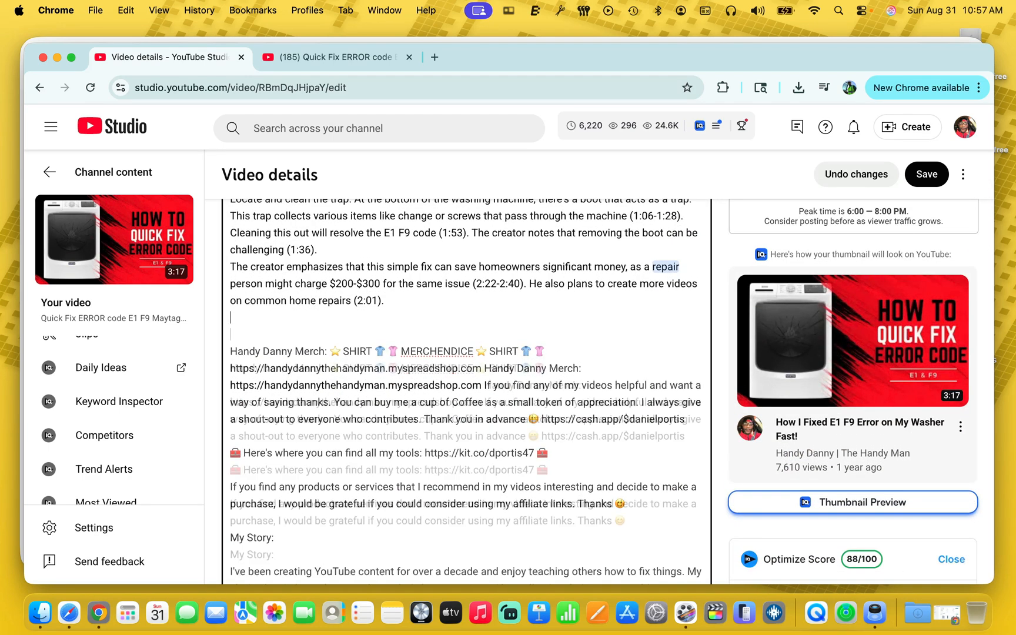
key("Down")
key("BackSpace")
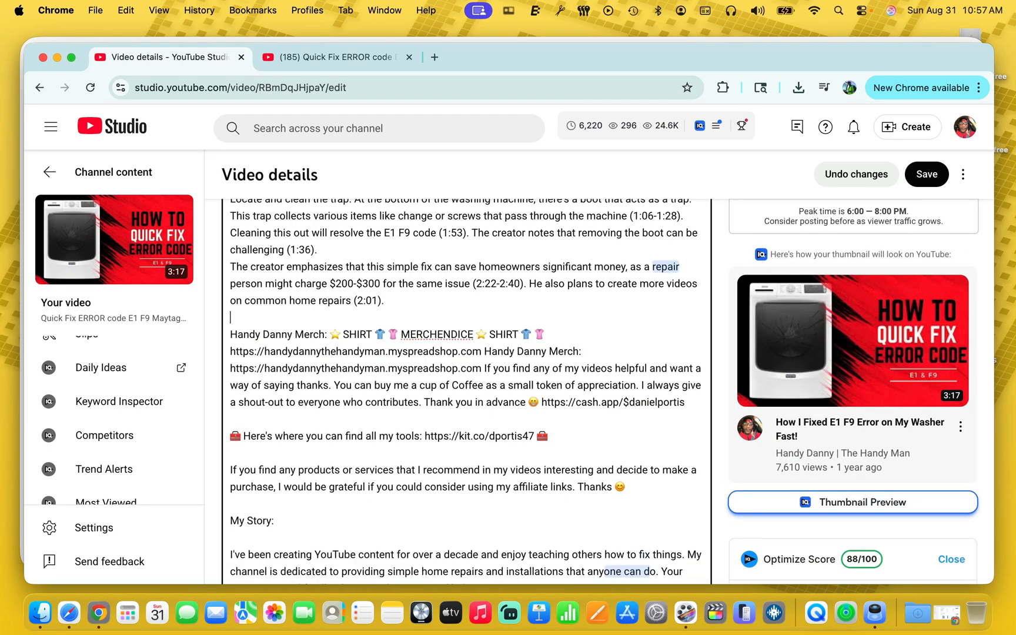
- Switch to the ChatGPT chapter-marker conversation in Safari and submit the copied washer video summary there
scroll(552, 469, "down", 7)
scroll(551, 468, "down", 5)
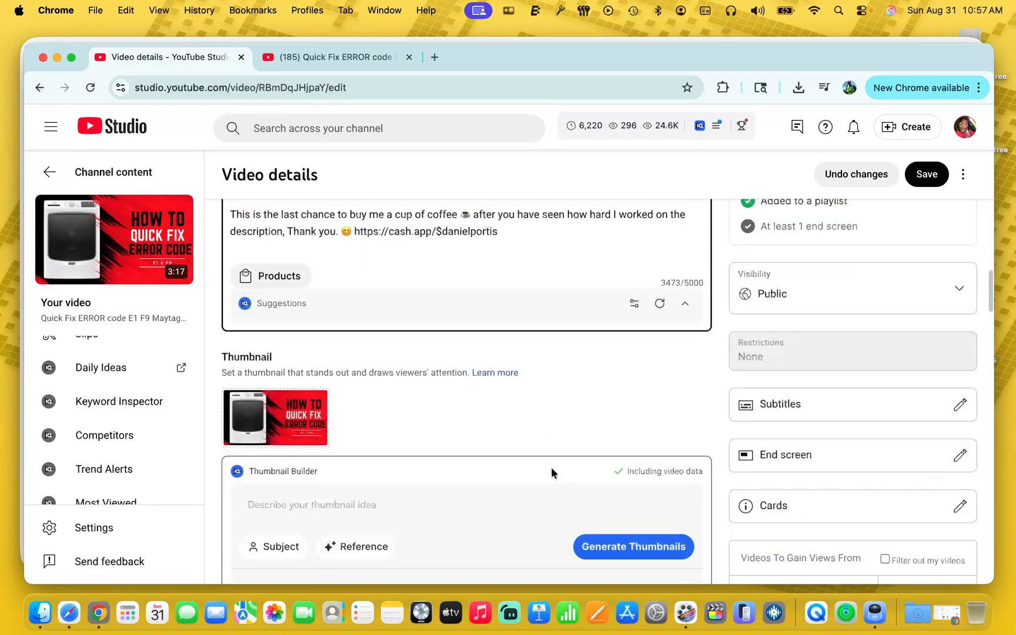
scroll(551, 467, "up", 3)
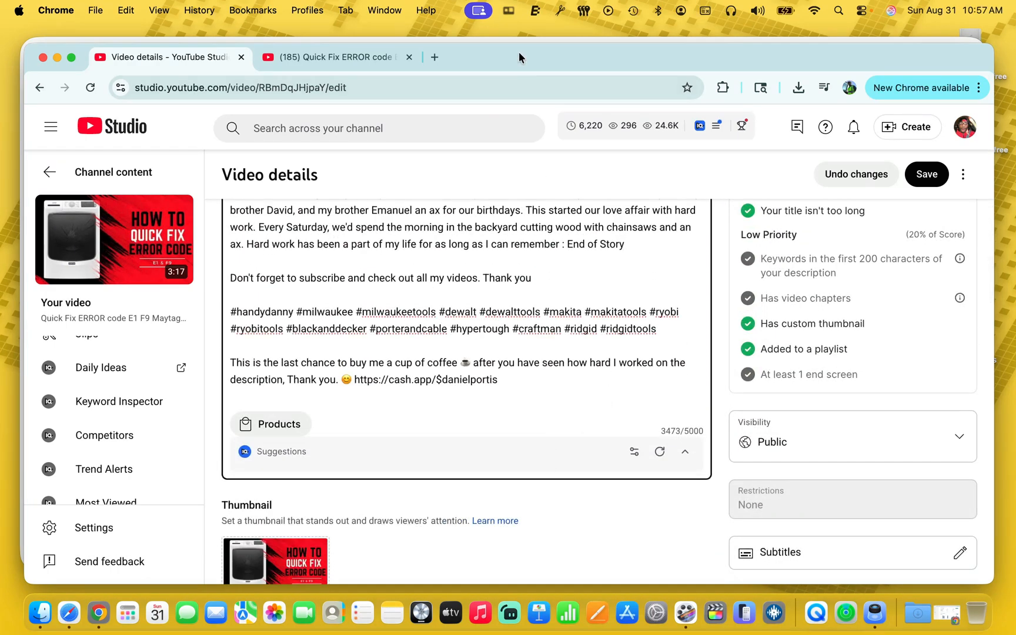
key("ctrl+Up")
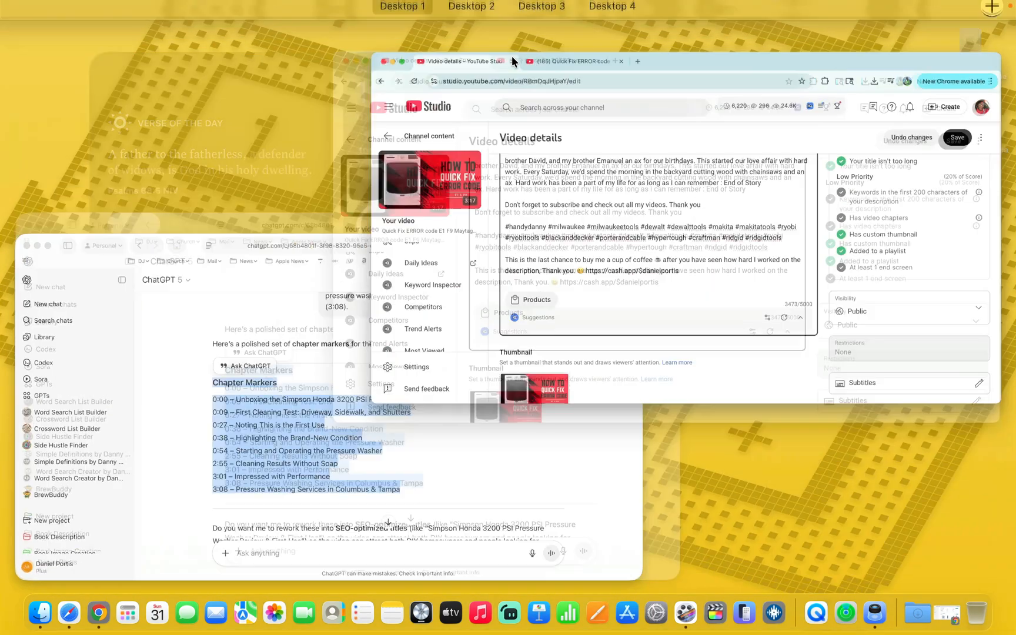
left_click(282, 347)
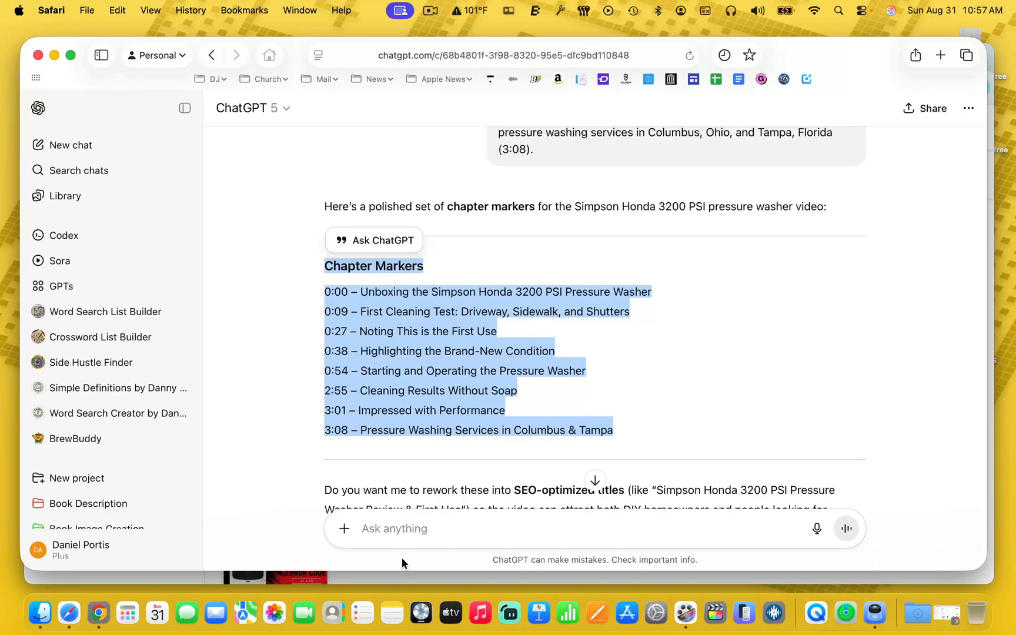
scroll(410, 440, "down", 3)
left_click(386, 528)
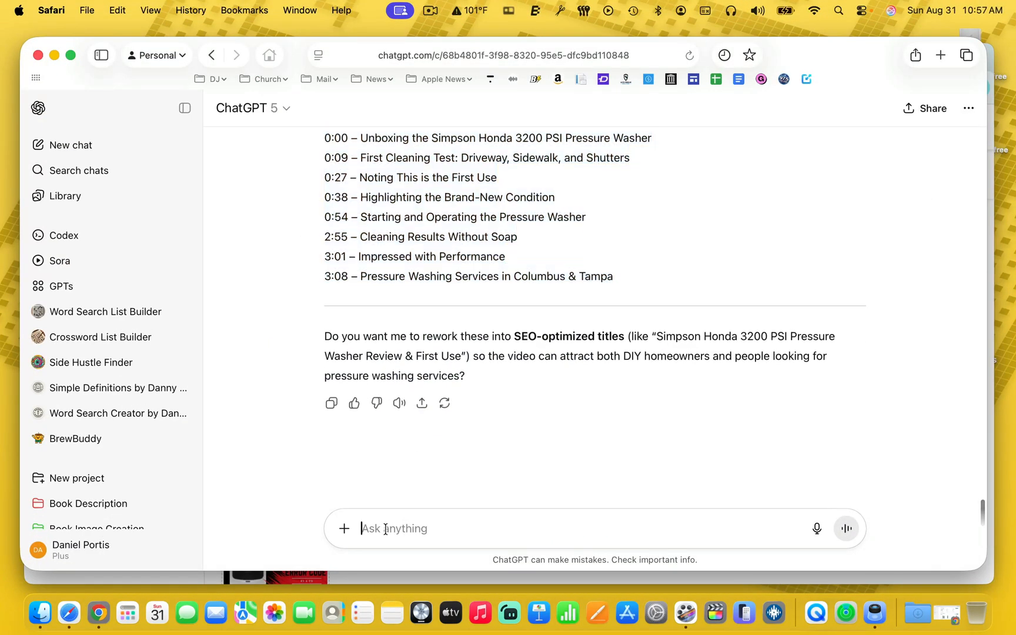
key("super+v")
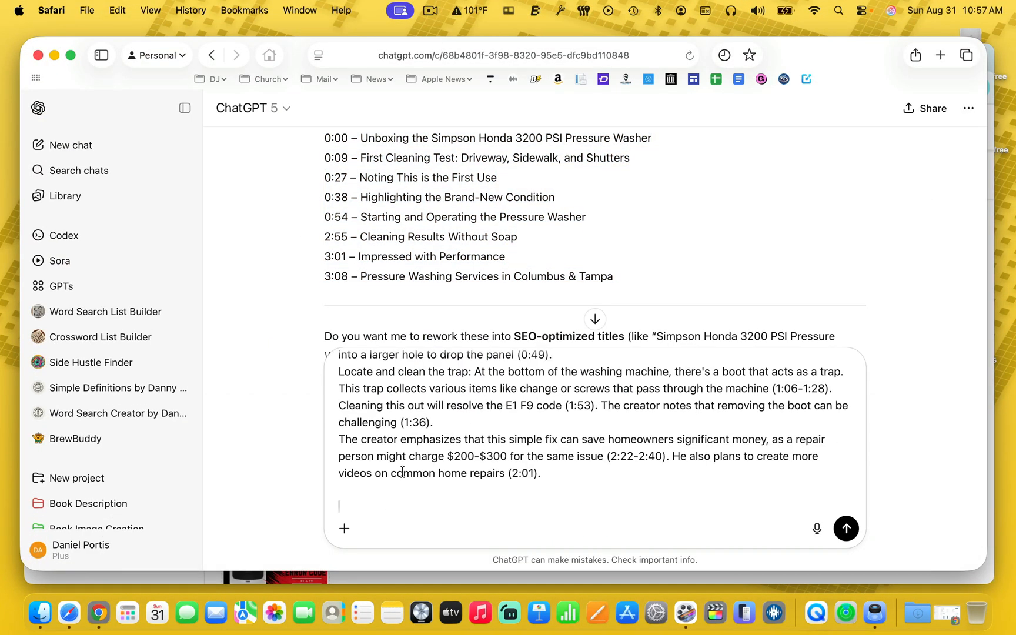
scroll(404, 465, "up", 5)
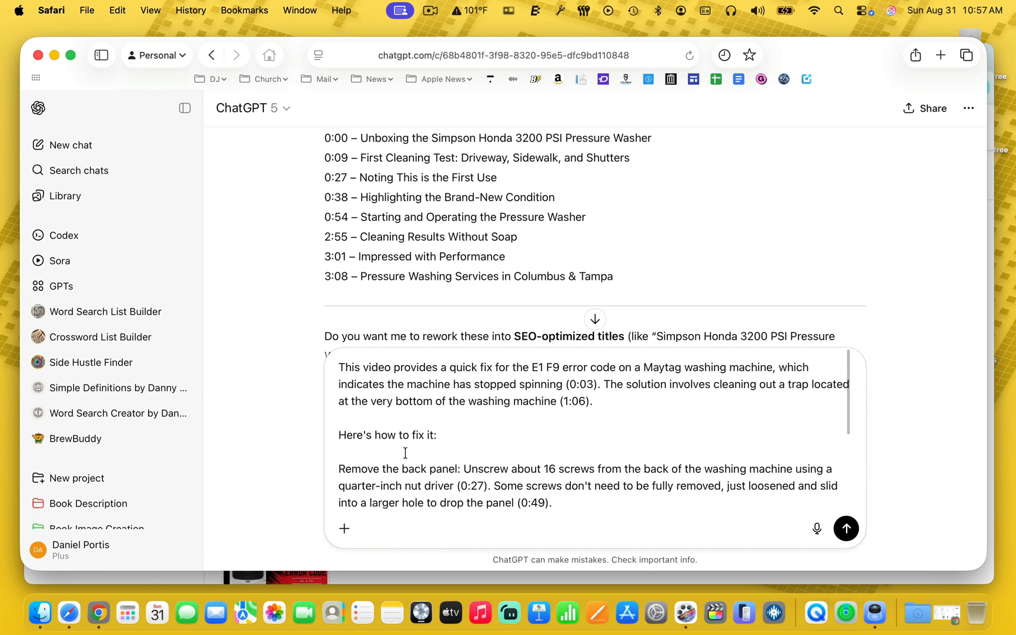
key("Return")
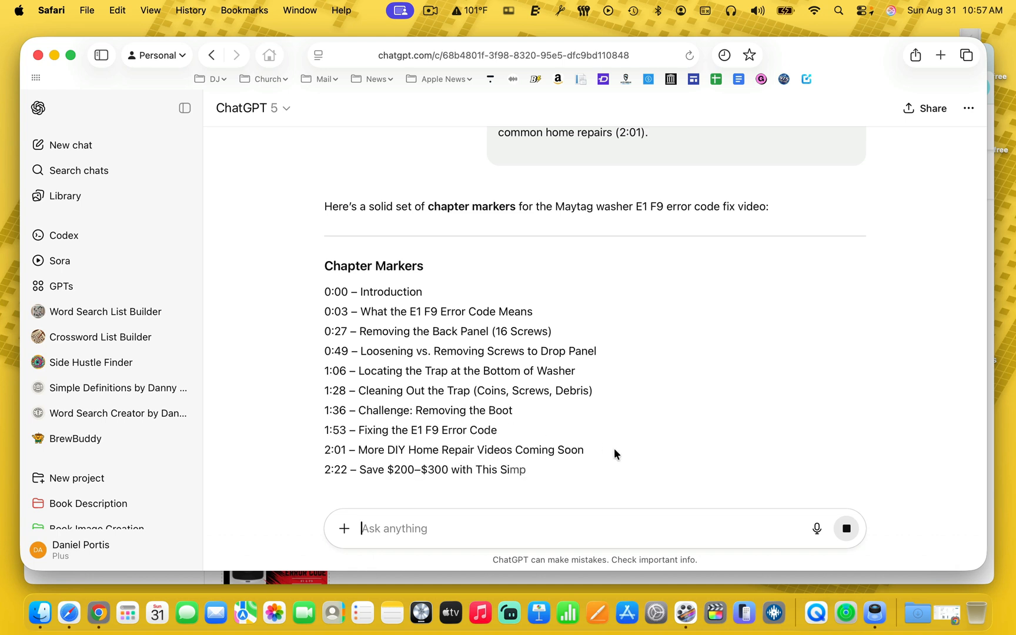
- Copy the Maytag washer chapter markers from their heading through "2:40 – Wrap-Up" and switch back to YouTube Studio in Chrome
scroll(585, 431, "down", 2)
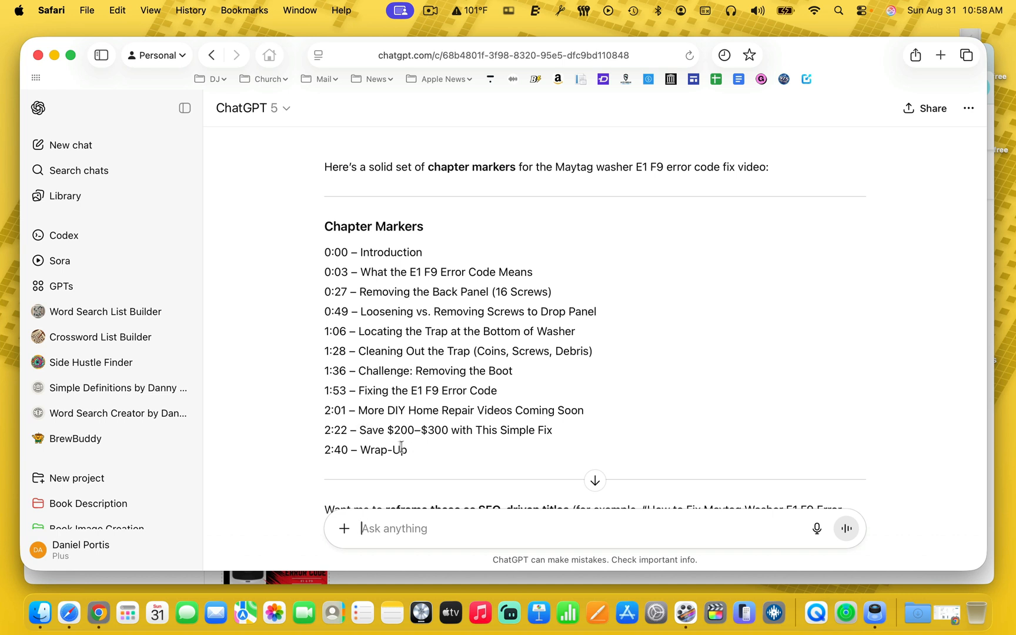
left_click_drag(417, 444, 317, 230)
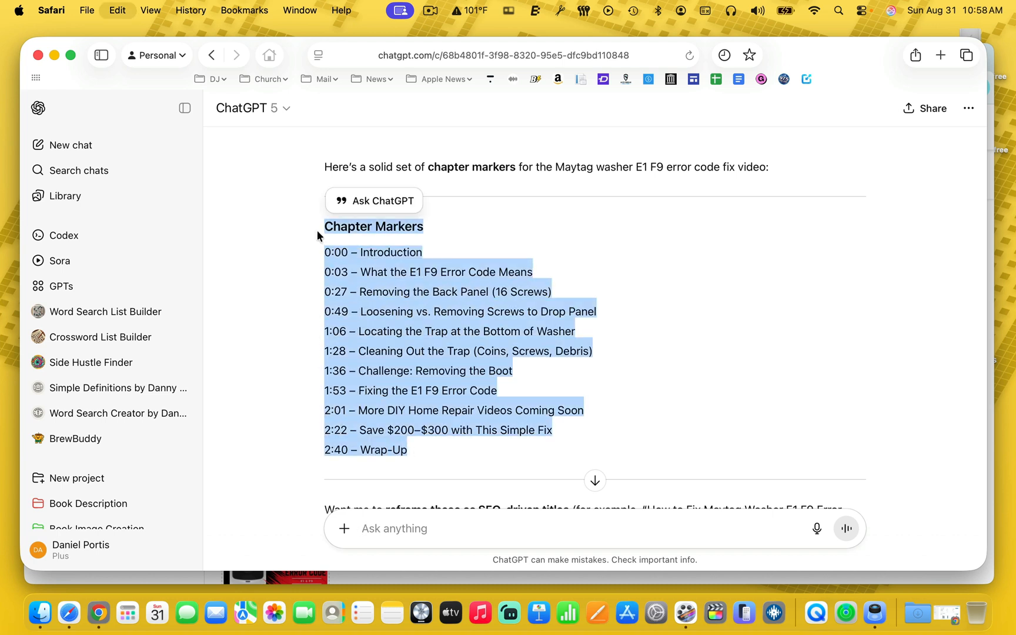
key("ctrl+Up")
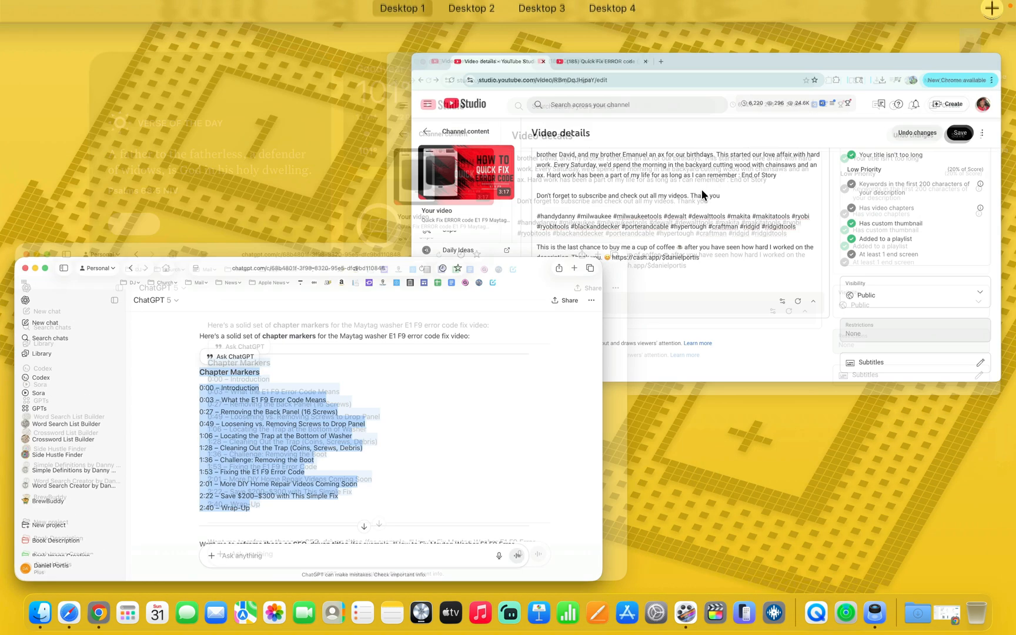
left_click(701, 227)
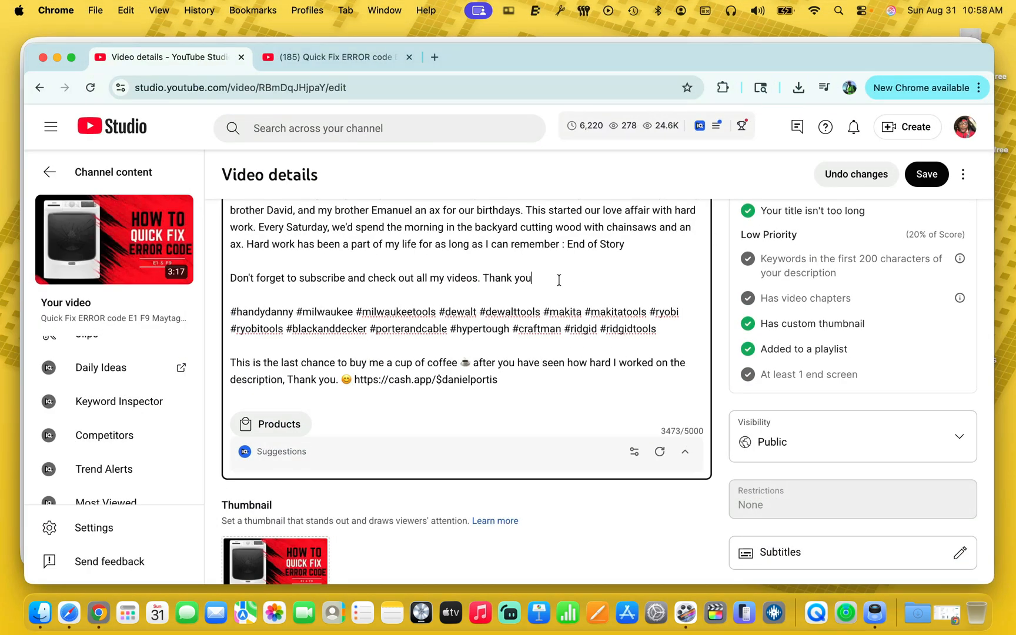
- Save the edited video details and go back up through the description towards the pasted summary
left_click(922, 176)
scroll(614, 347, "up", 5)
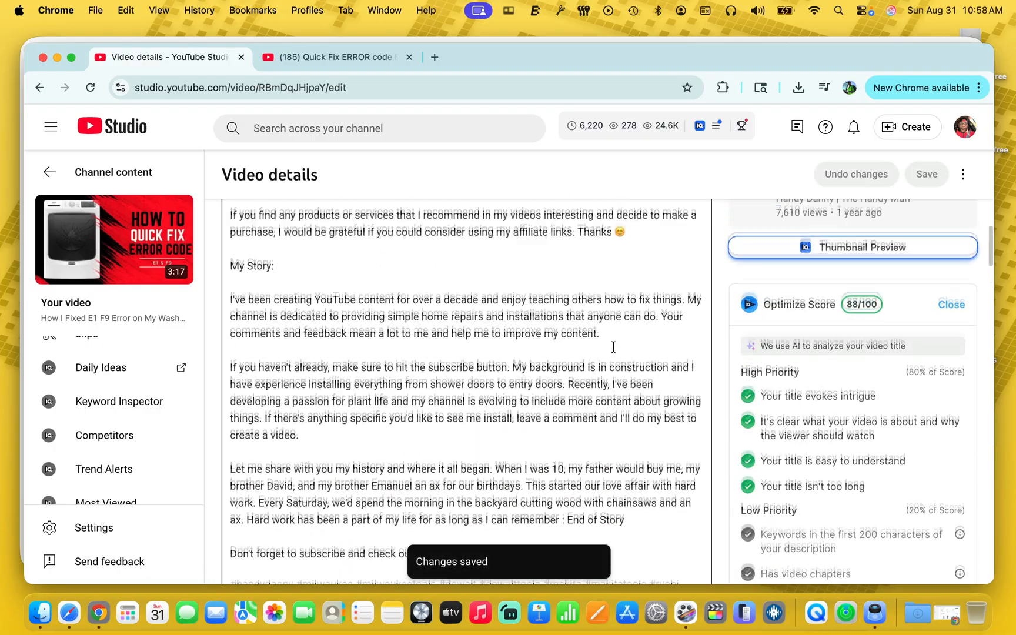
scroll(613, 348, "up", 1)
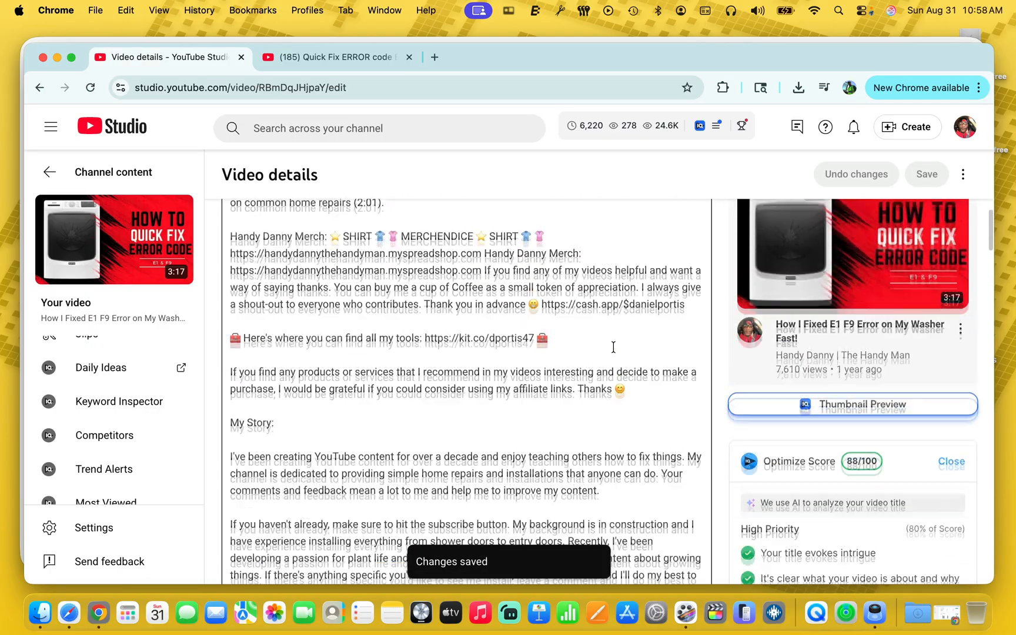
- Reload the washer video's YouTube watch page to check the updated title, and pause the playback
scroll(613, 348, "down", 3)
scroll(614, 347, "up", 6)
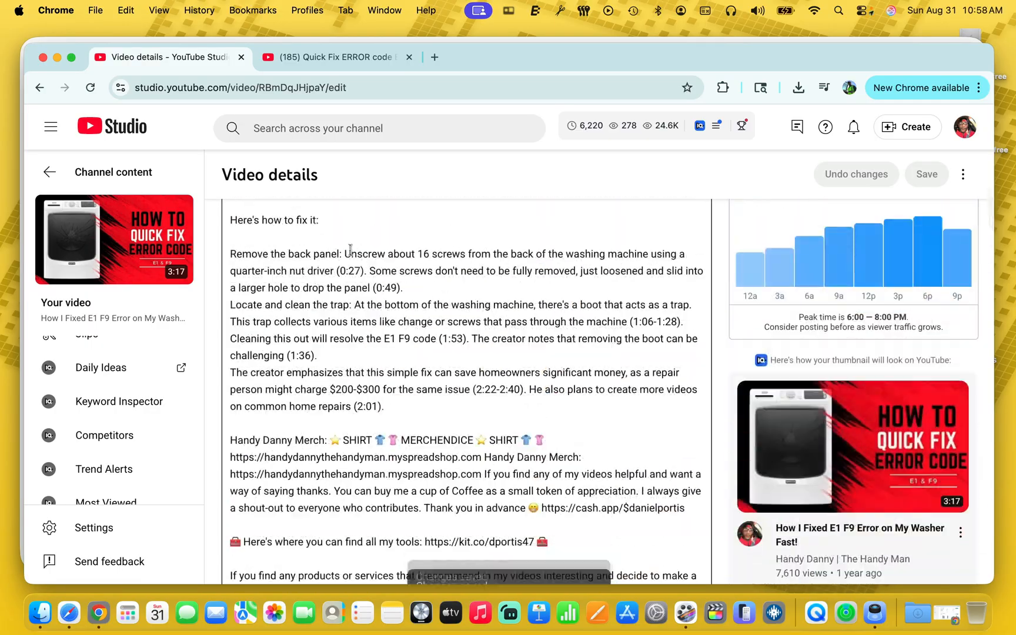
scroll(387, 248, "up", 1)
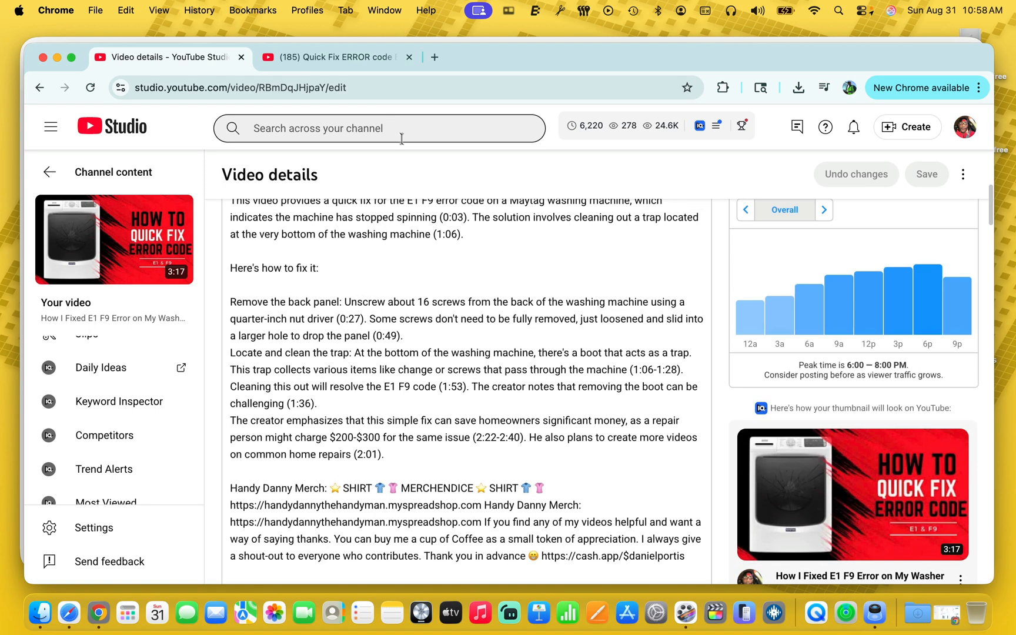
left_click(378, 56)
scroll(620, 253, "up", 5)
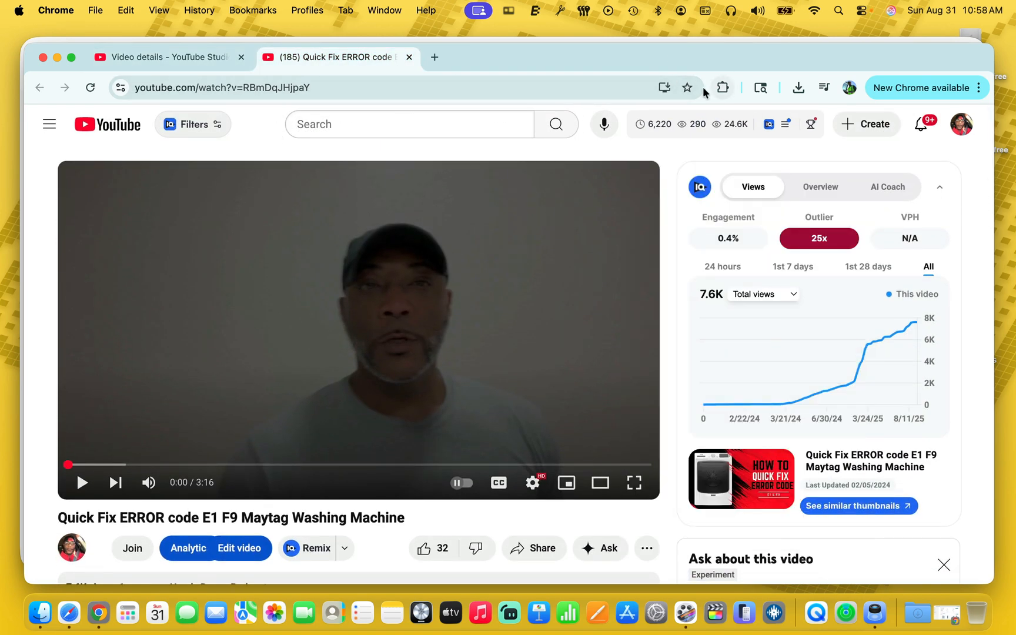
left_click(90, 88)
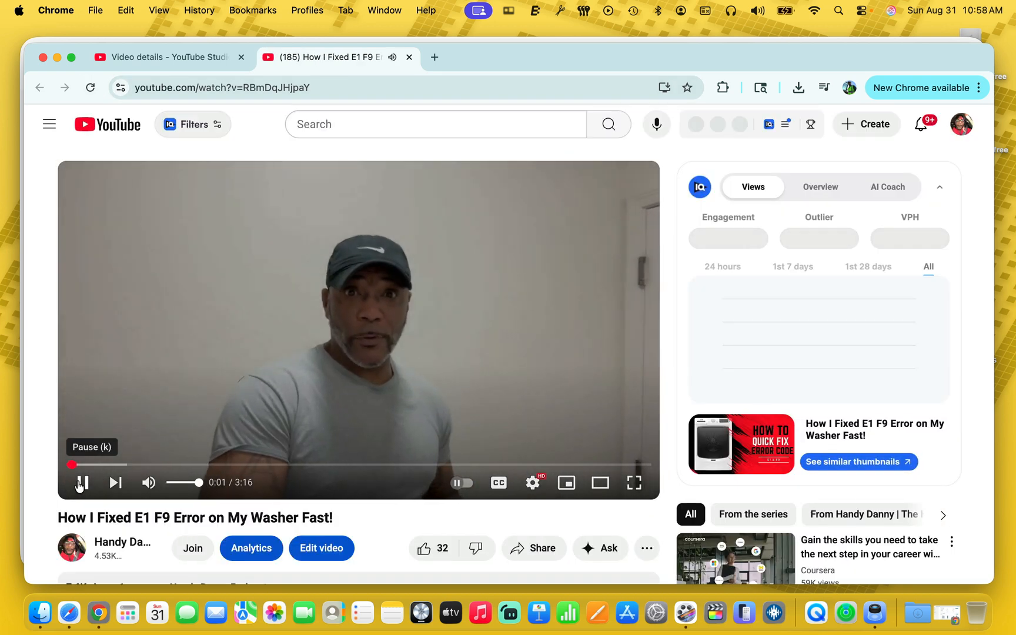
left_click(81, 483)
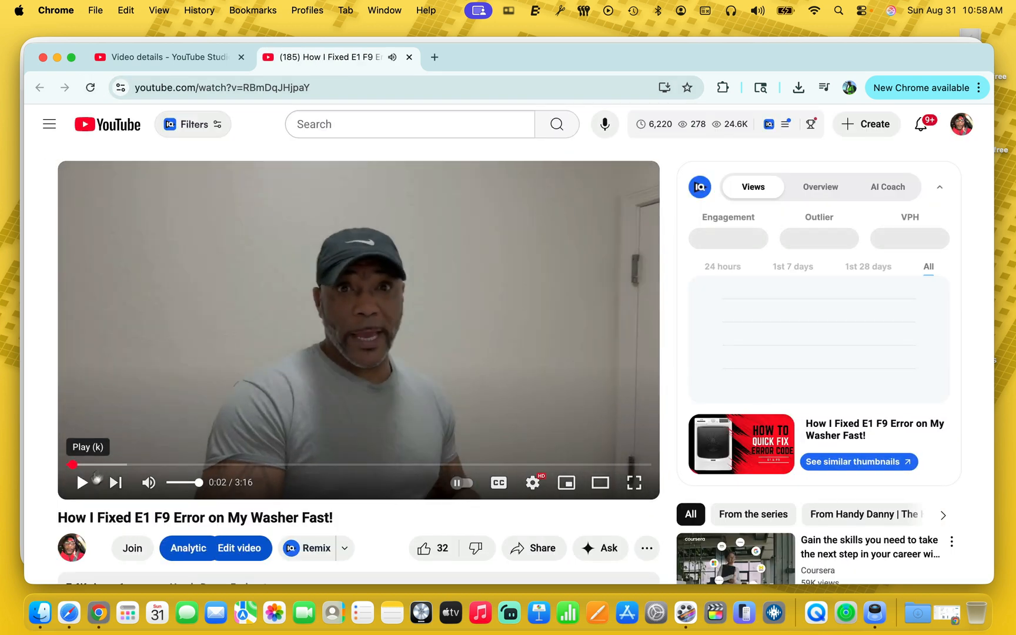
- Expand the description on the watch page, test the 1:06 timestamp link in the summary, and pause the video
left_click(199, 56)
scroll(311, 268, "down", 5)
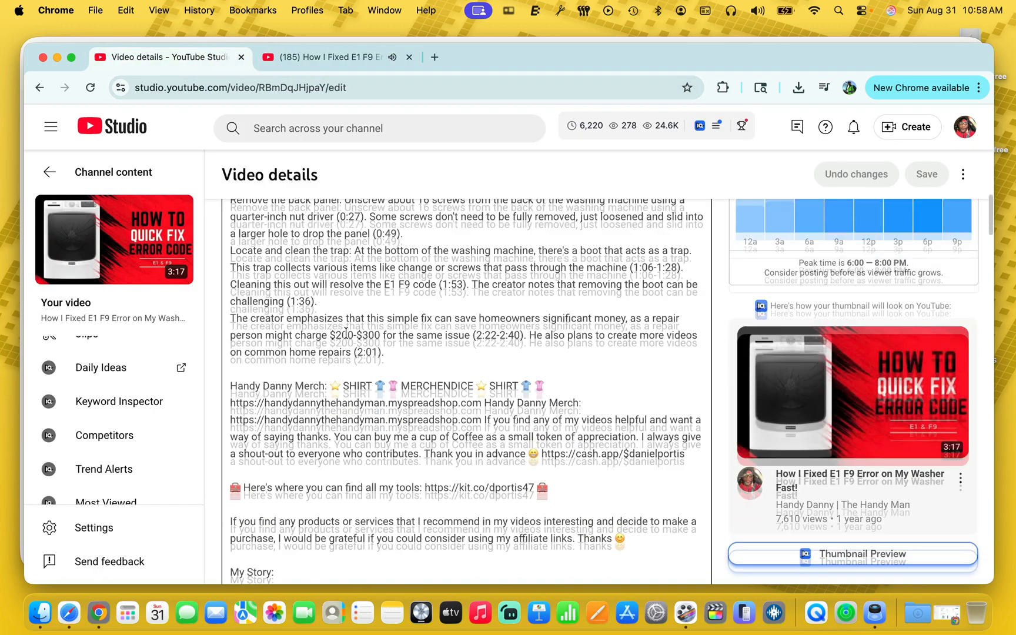
scroll(323, 176, "up", 1)
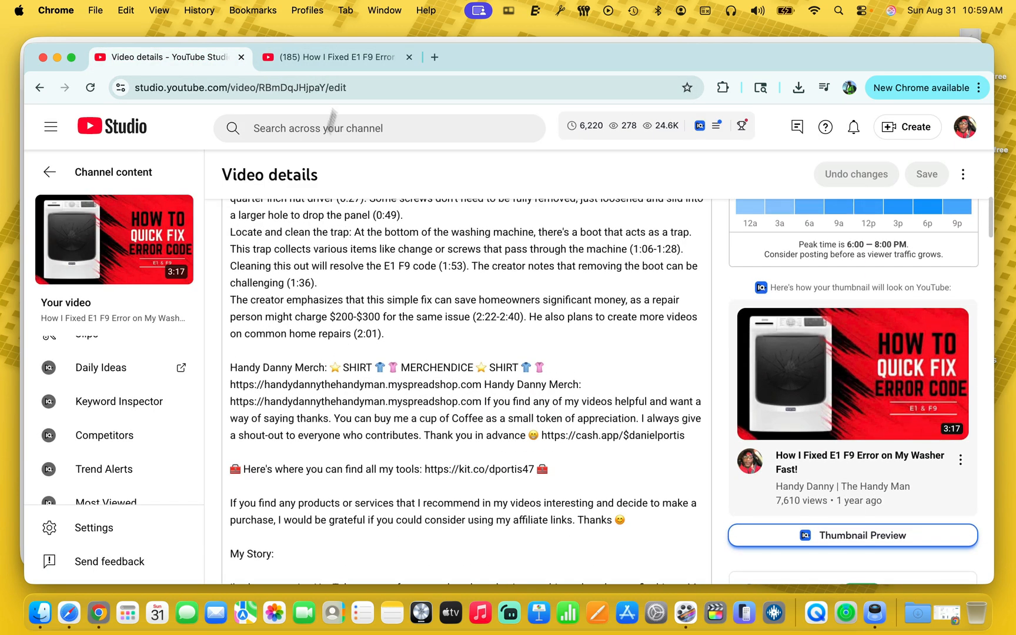
left_click(323, 64)
scroll(419, 404, "down", 4)
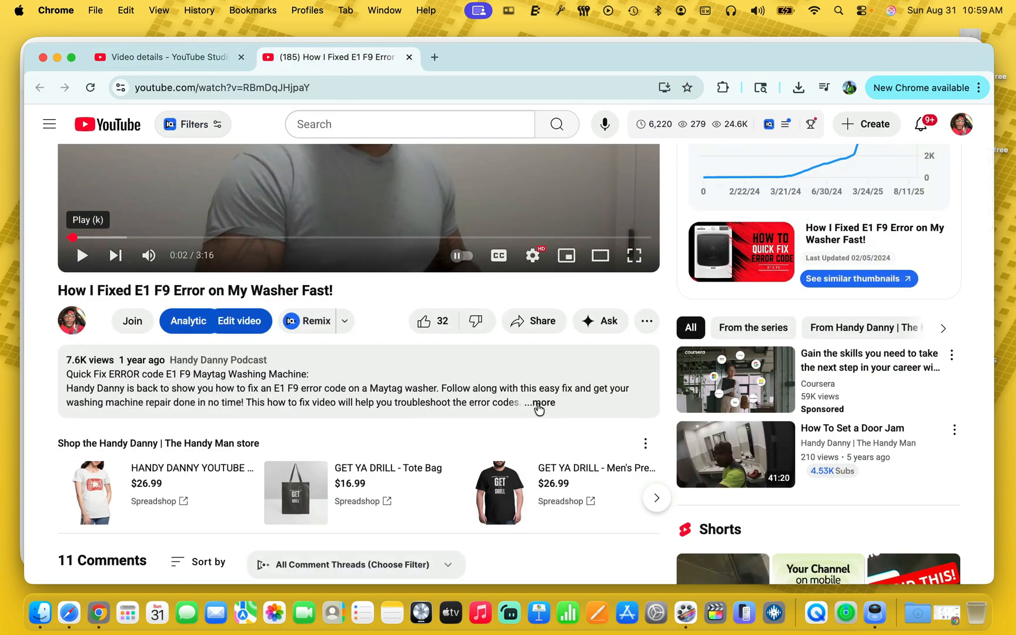
left_click(537, 403)
scroll(453, 412, "down", 4)
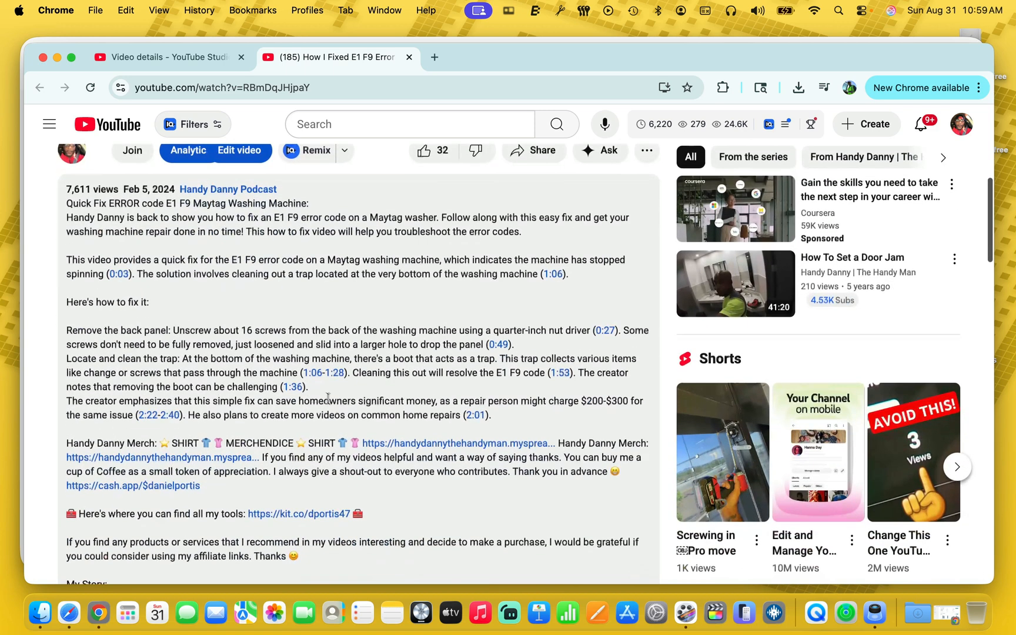
left_click(311, 373)
left_click(82, 482)
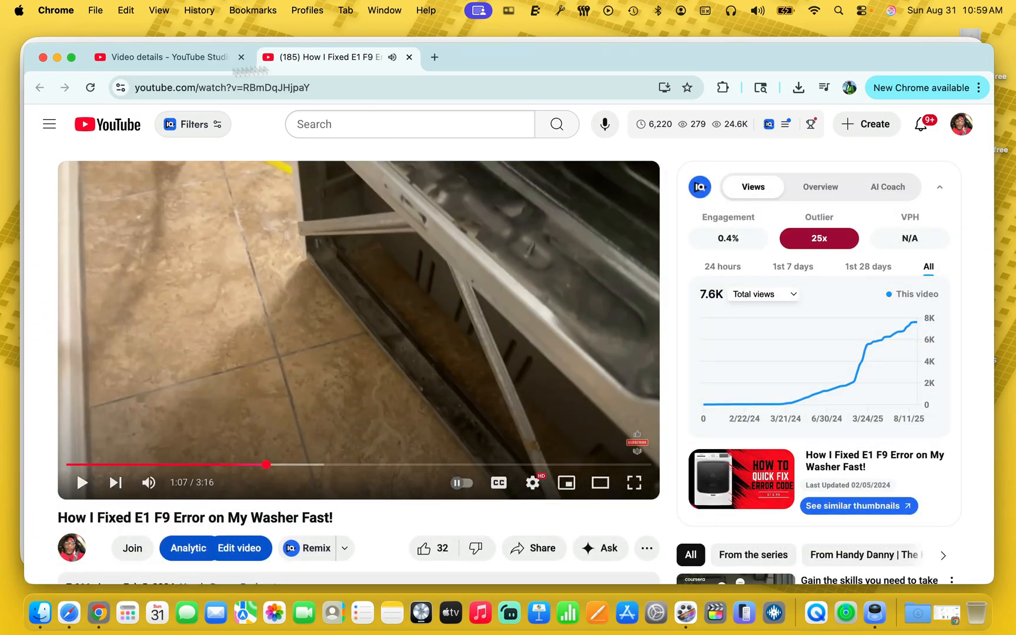
- In the Studio description, end the "Thank you" line with a period and paste the copied chapter markers below it, separated by a blank line
left_click(174, 59)
scroll(409, 211, "down", 5)
scroll(409, 212, "down", 3)
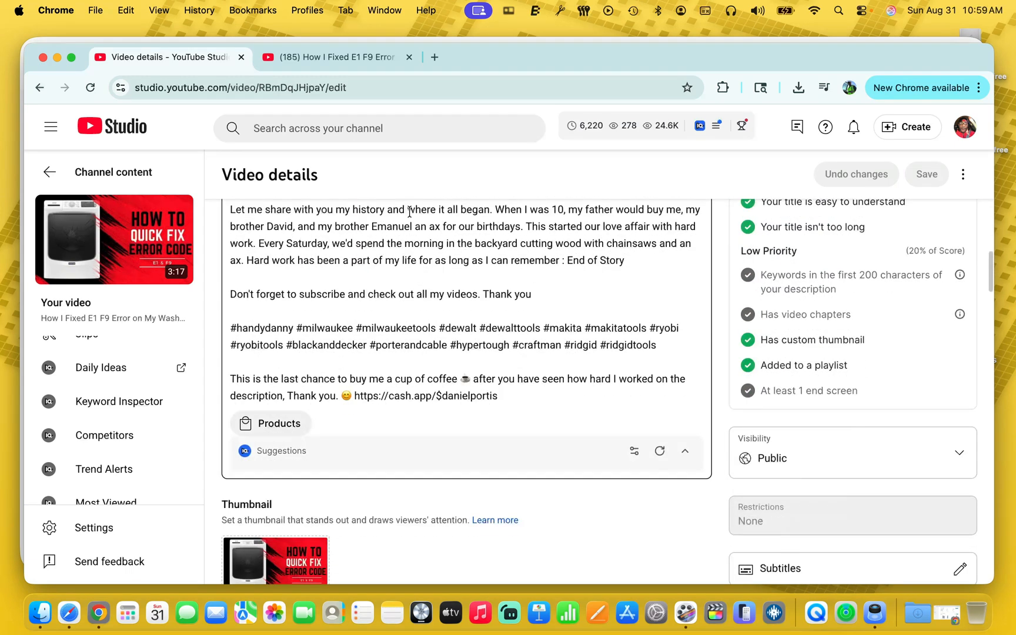
left_click(543, 297)
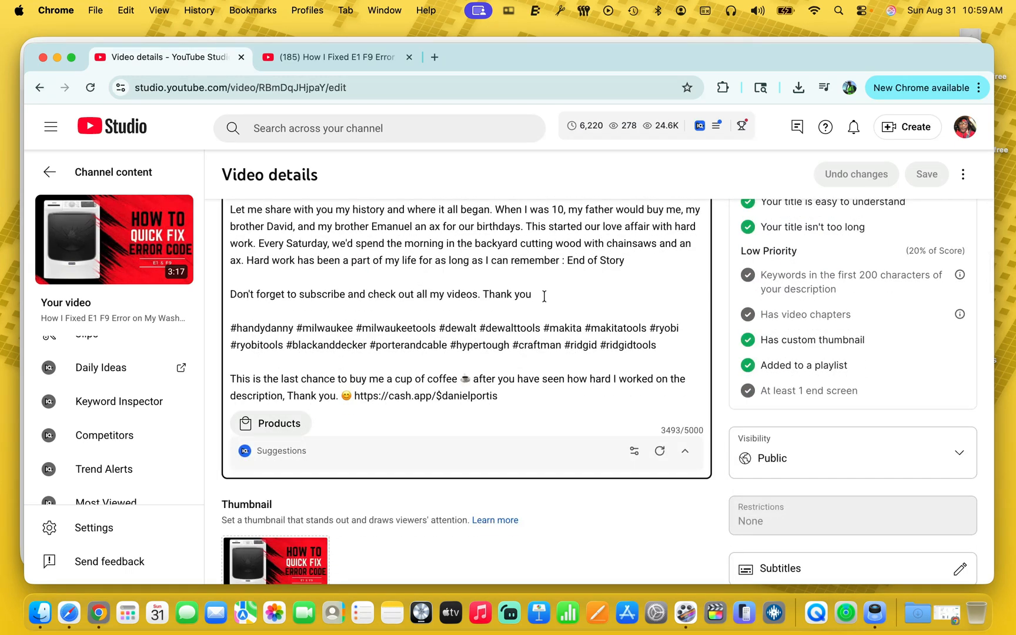
type(".")
scroll(544, 297, "up", 5)
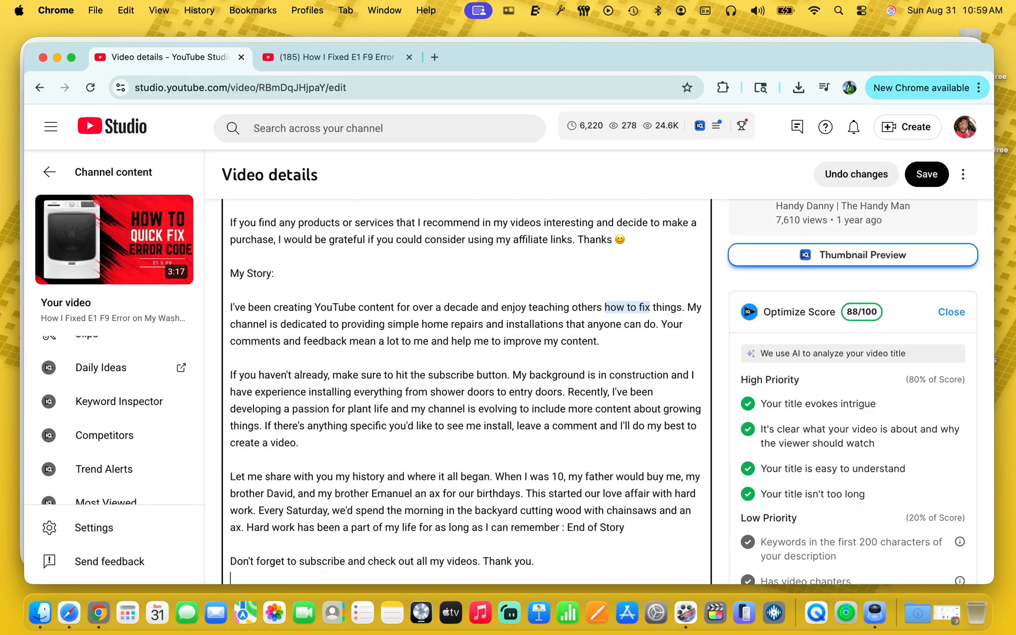
scroll(568, 312, "down", 4)
key("Return")
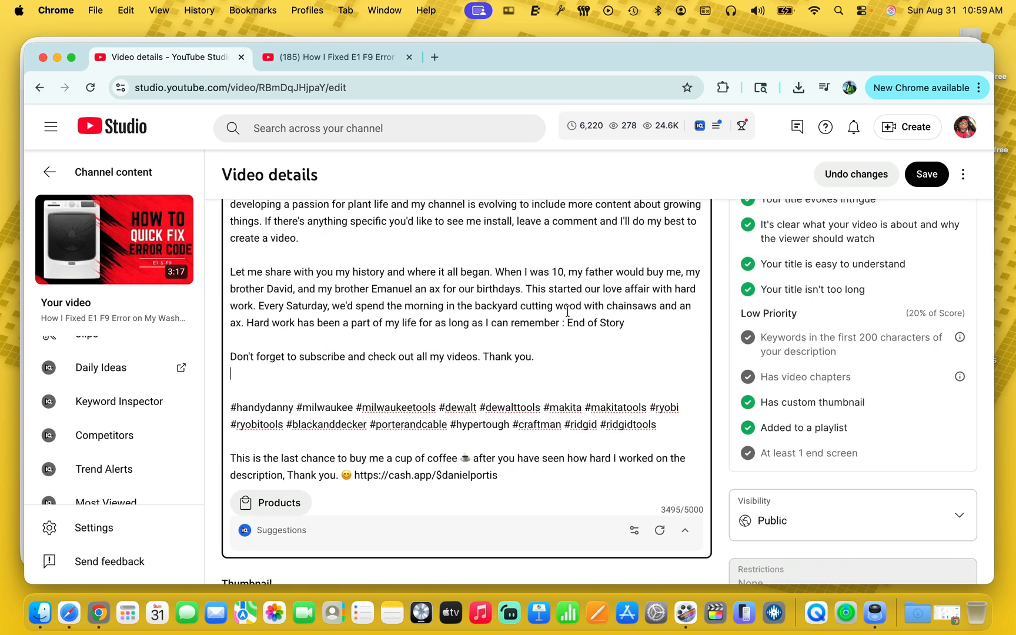
type("Chapter Markers 0:00 – Introduction 0:03 – What the E1 F9 Error Code Means 0:27 – Removing the Back Panel (16 Screws) 0:49 – Loosening vs. Removing Screws to Drop Panel 1:06 – Locating the Trap at the Bottom of Washer 1:28 – Cleaning Out the Trap (Coins, Screws, Debris) 1:36 – Challenge: Removing the Boot 1:53 – Fixing the E1 F9 Error Code 2:01 – More DIY Home Repair Videos Coming Soon 2:22 – Save $200–$300 with This Simple Fix 2:40 – Wrap-Up")
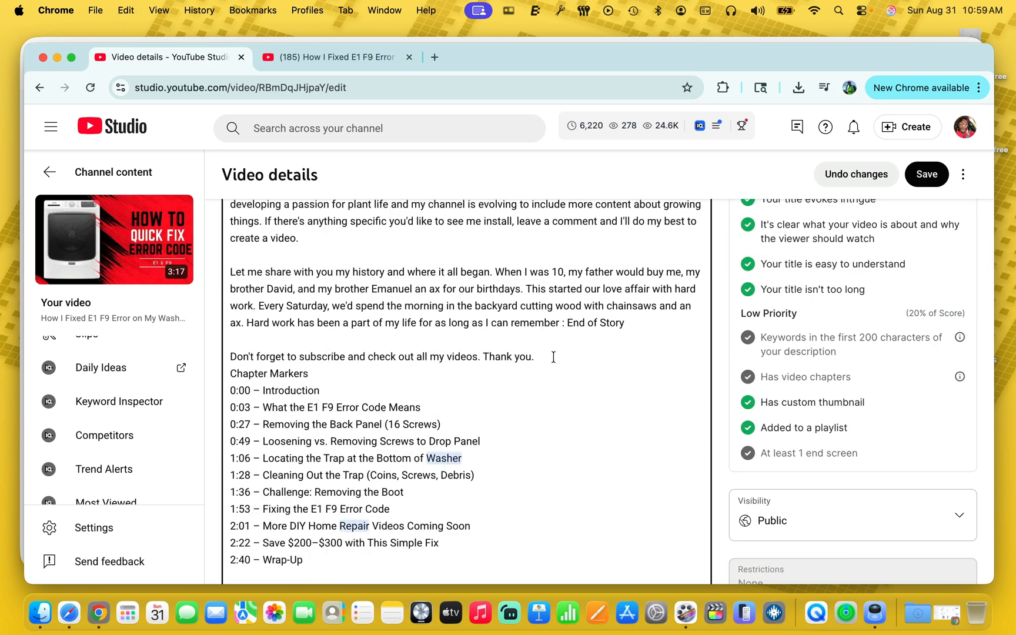
key("Return")
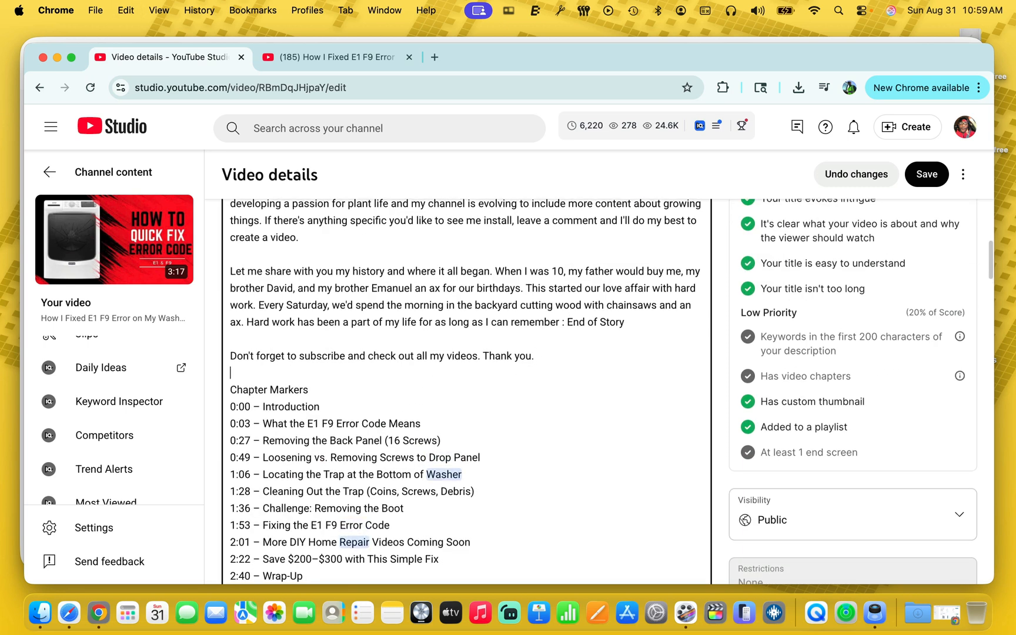
- Apply the suggested "Maytag Repair Guide" image from the Thumbnail Builder as the video's thumbnail
scroll(554, 357, "down", 1)
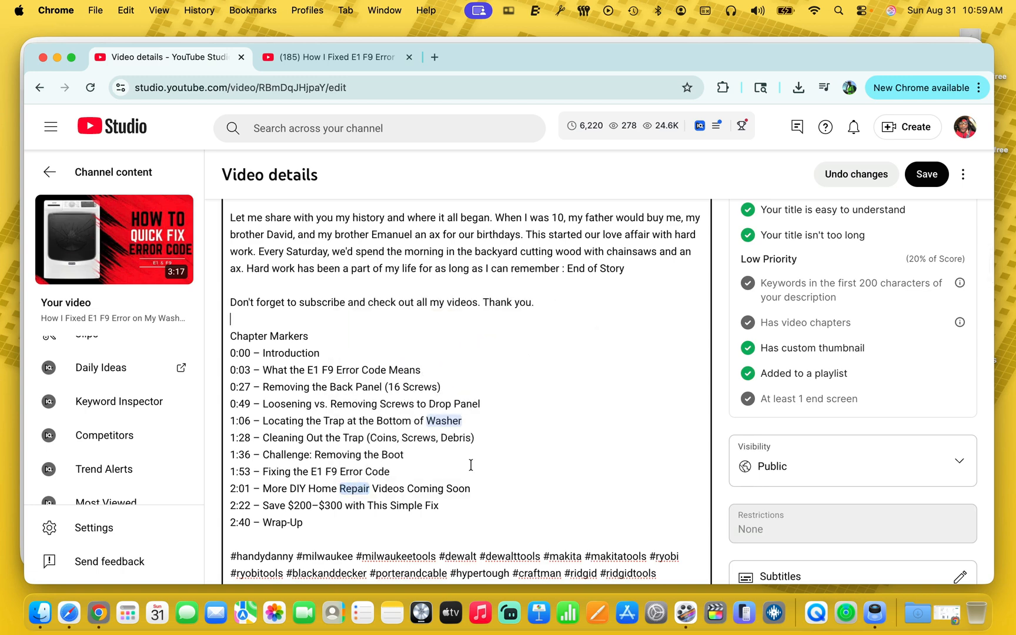
scroll(449, 426, "down", 5)
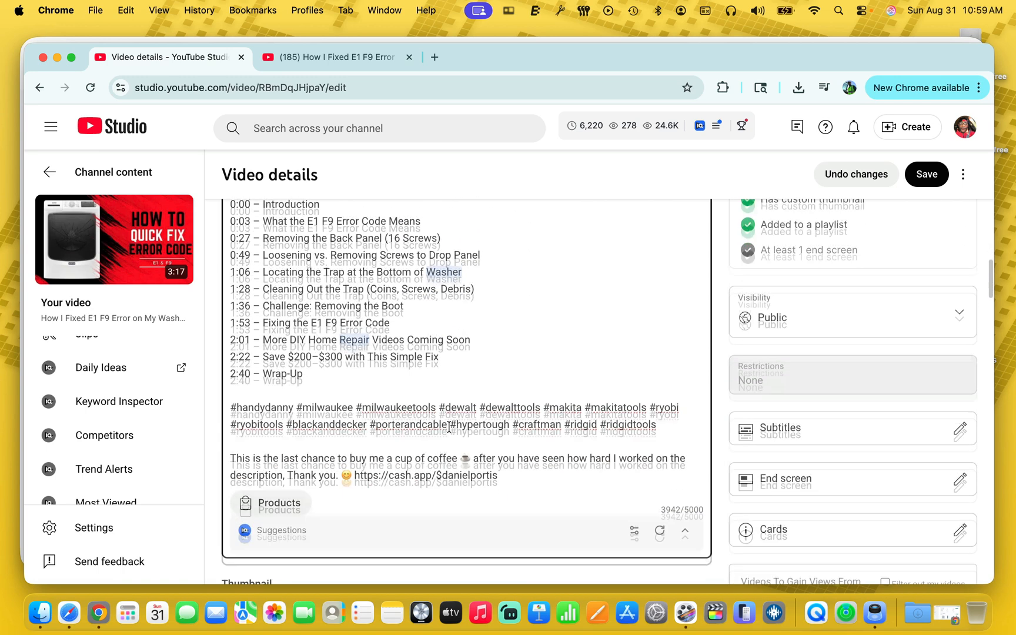
scroll(448, 426, "down", 5)
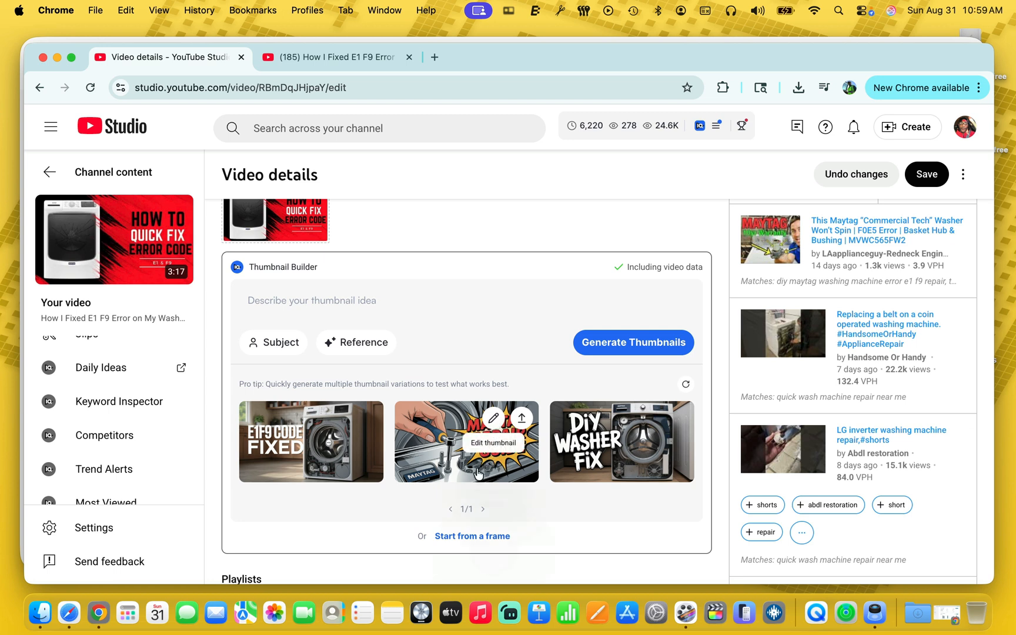
left_click(522, 419)
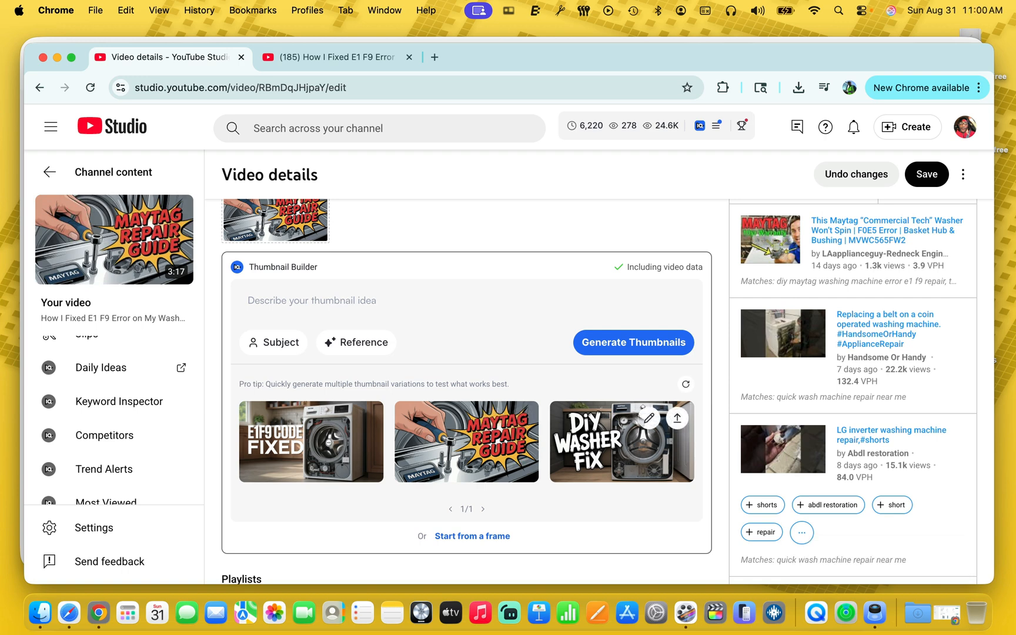
- Look over the remaining video details and save the added chapter markers and new thumbnail
scroll(575, 423, "down", 6)
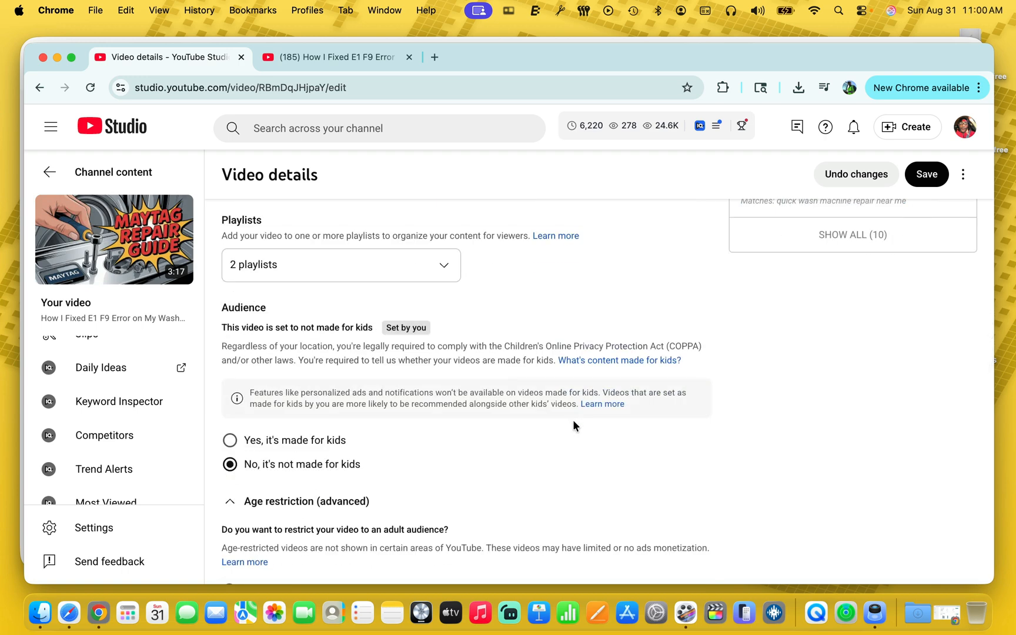
scroll(574, 424, "up", 10)
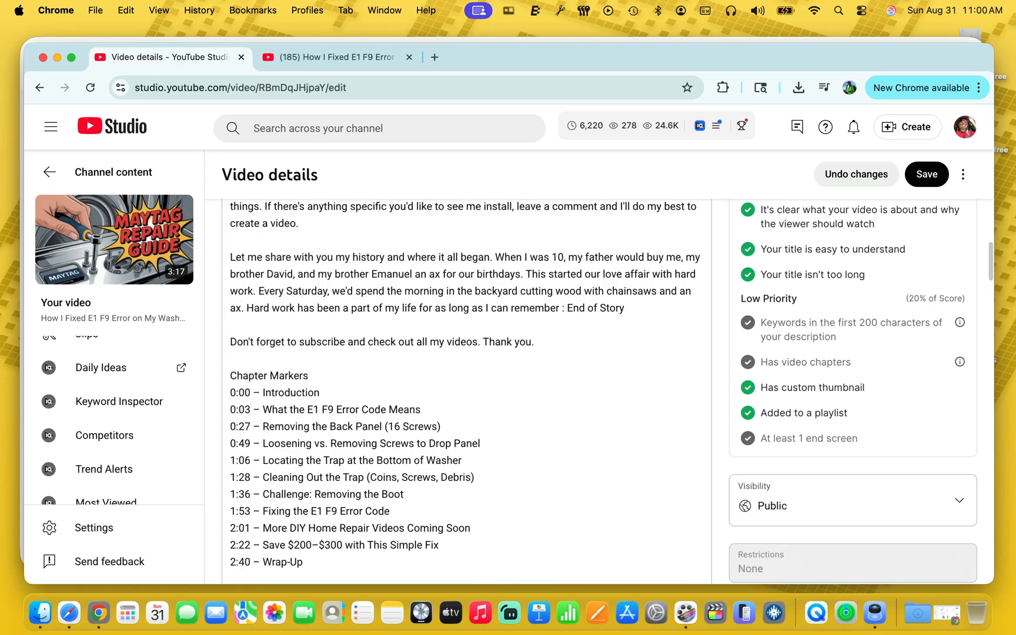
scroll(896, 327, "up", 3)
scroll(896, 328, "up", 2)
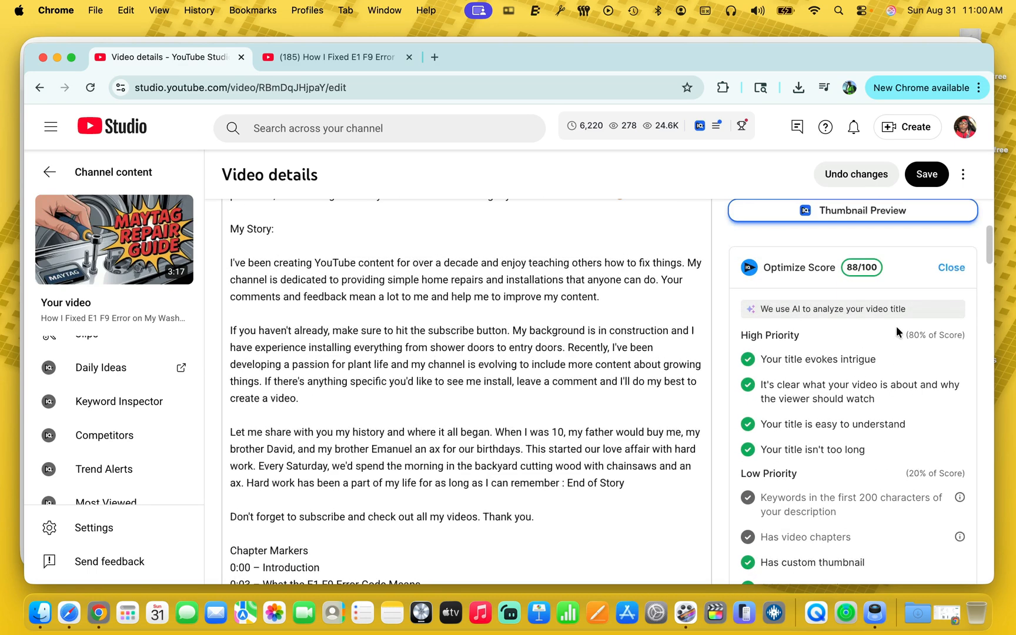
left_click(923, 175)
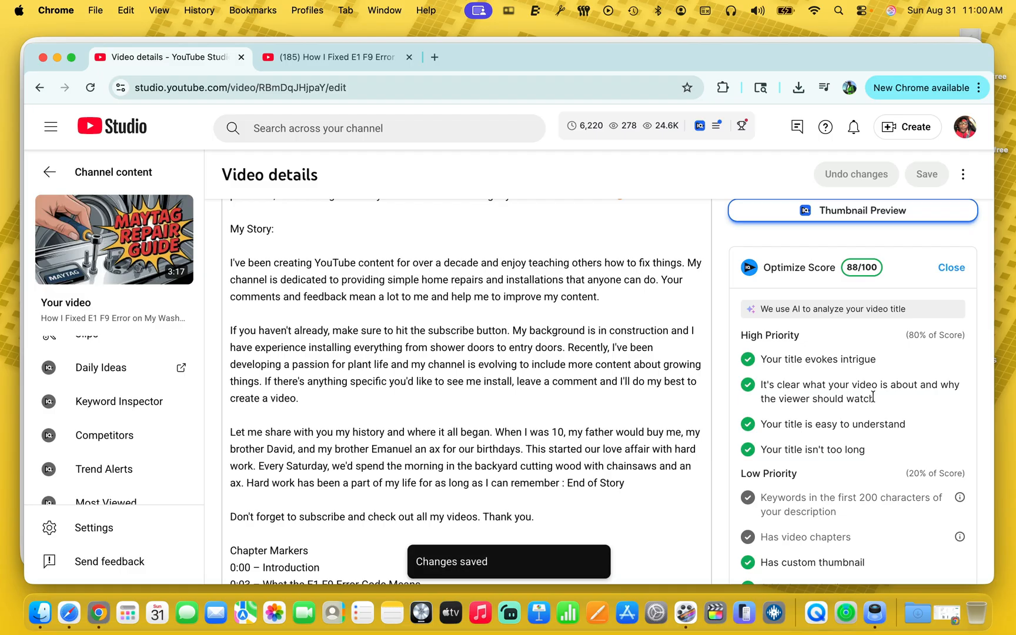
- Reload the video's watch page, pause playback, and check the chapter segments on the progress bar and the page below
scroll(872, 398, "up", 8)
scroll(873, 399, "down", 10)
scroll(872, 399, "up", 6)
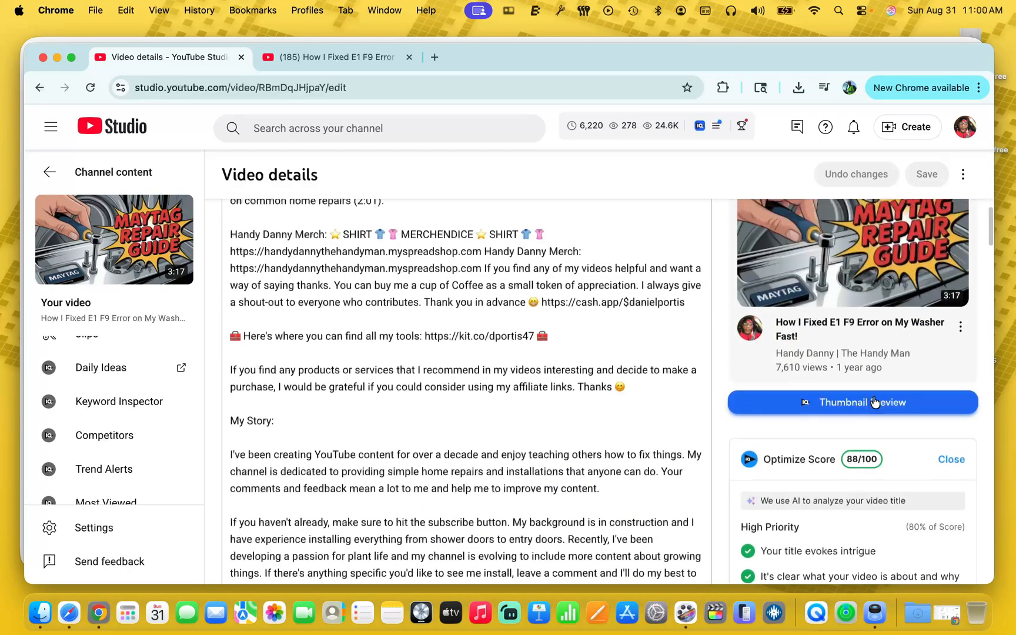
scroll(874, 402, "up", 10)
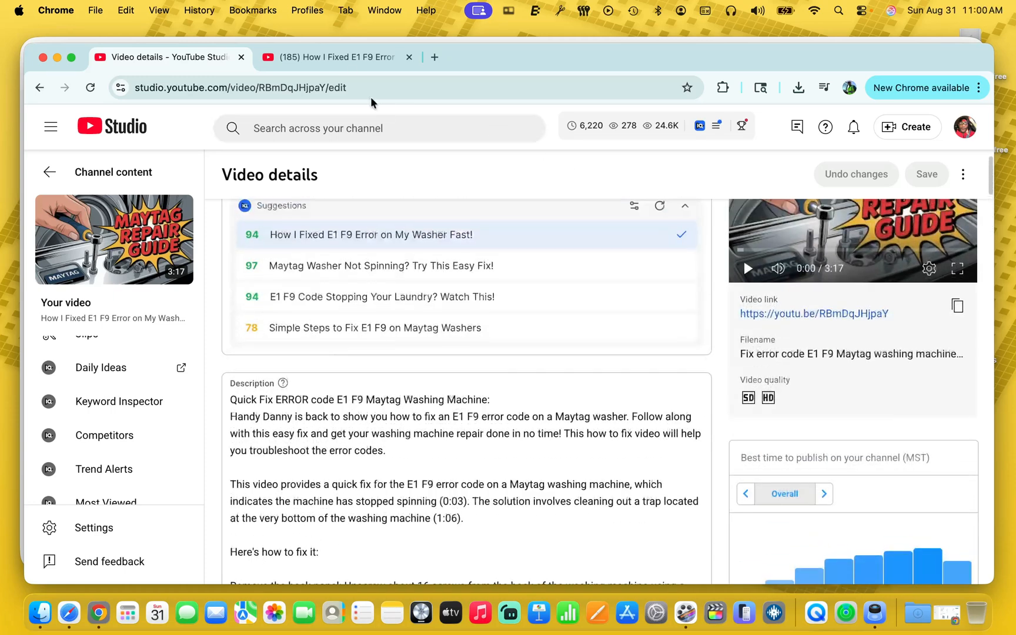
left_click(330, 57)
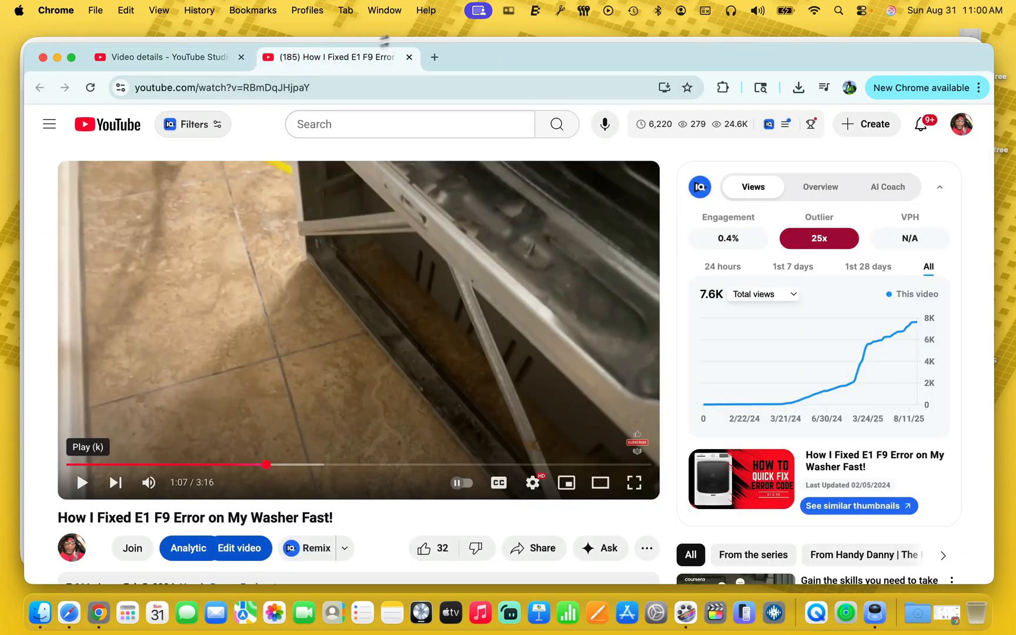
left_click(89, 88)
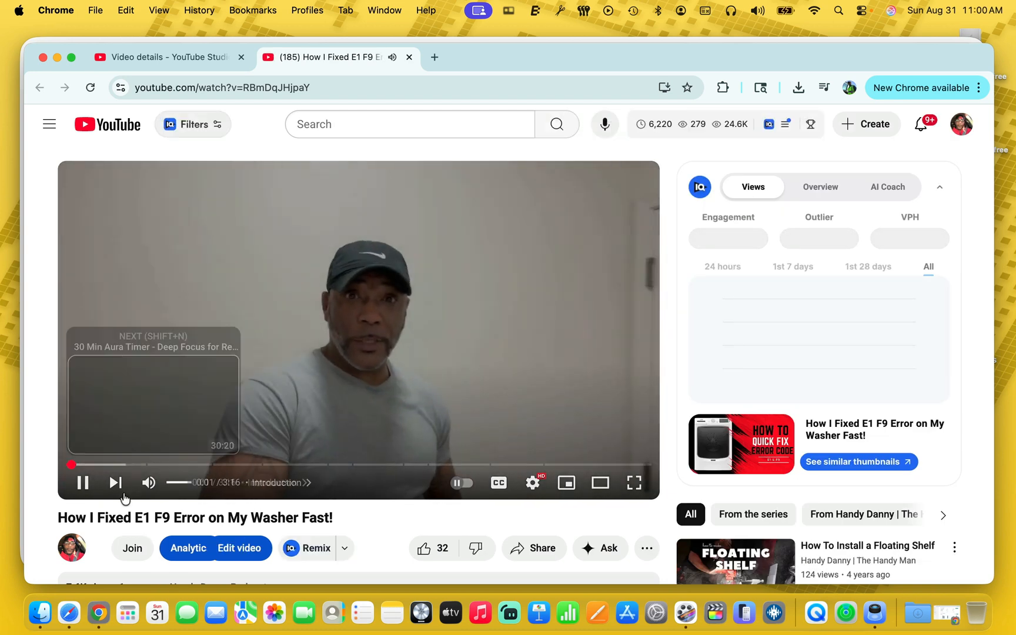
left_click(86, 485)
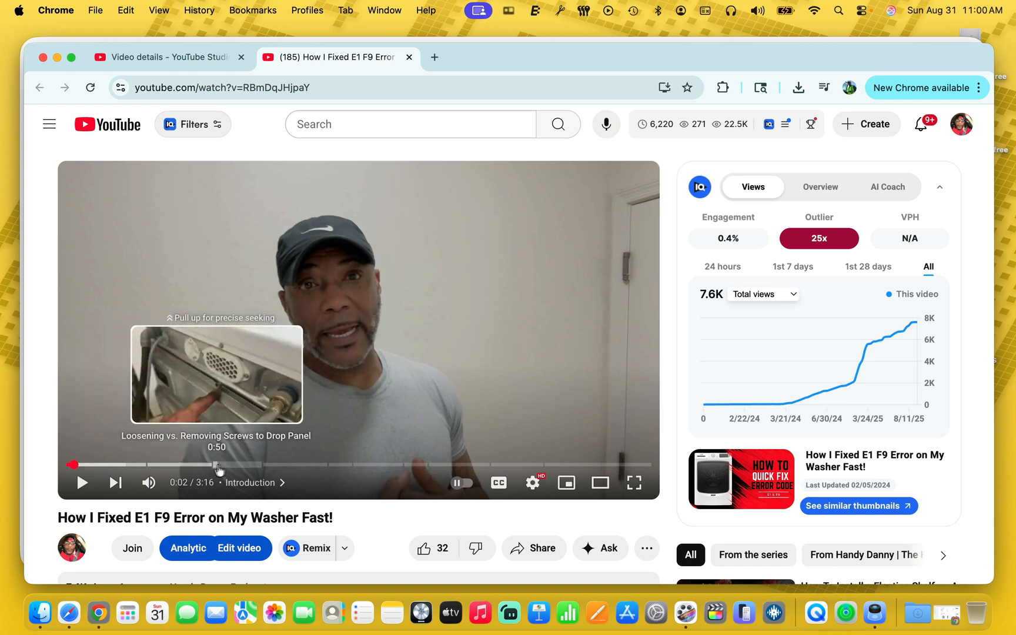
scroll(444, 452, "down", 3)
scroll(444, 453, "down", 3)
scroll(444, 452, "down", 3)
scroll(444, 453, "up", 10)
scroll(444, 453, "down", 1)
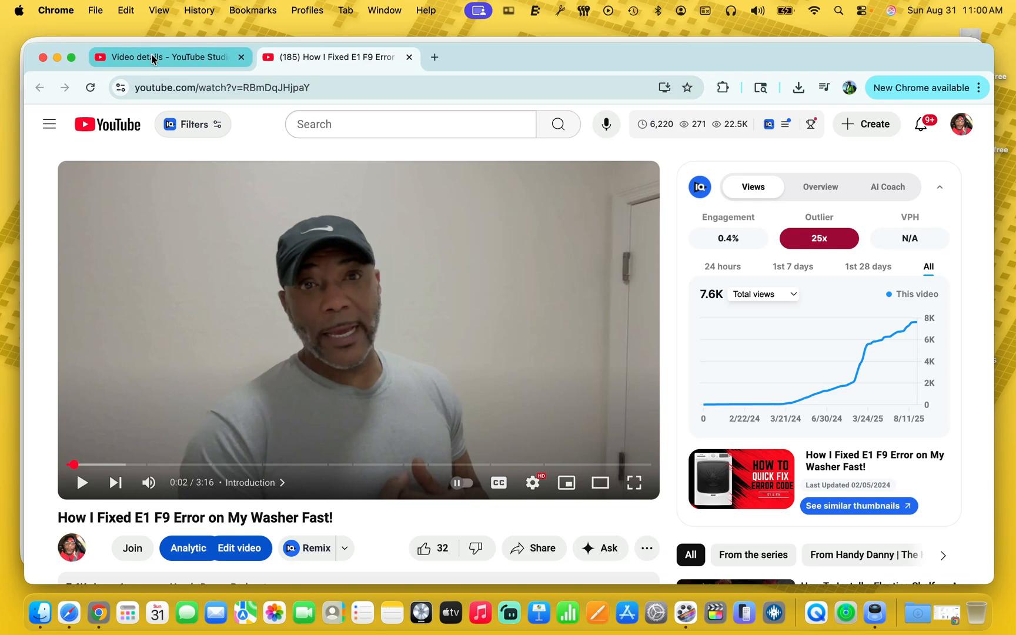
- Return from the video details in YouTube Studio to the channel's video list and locate the updated washer video
left_click(152, 58)
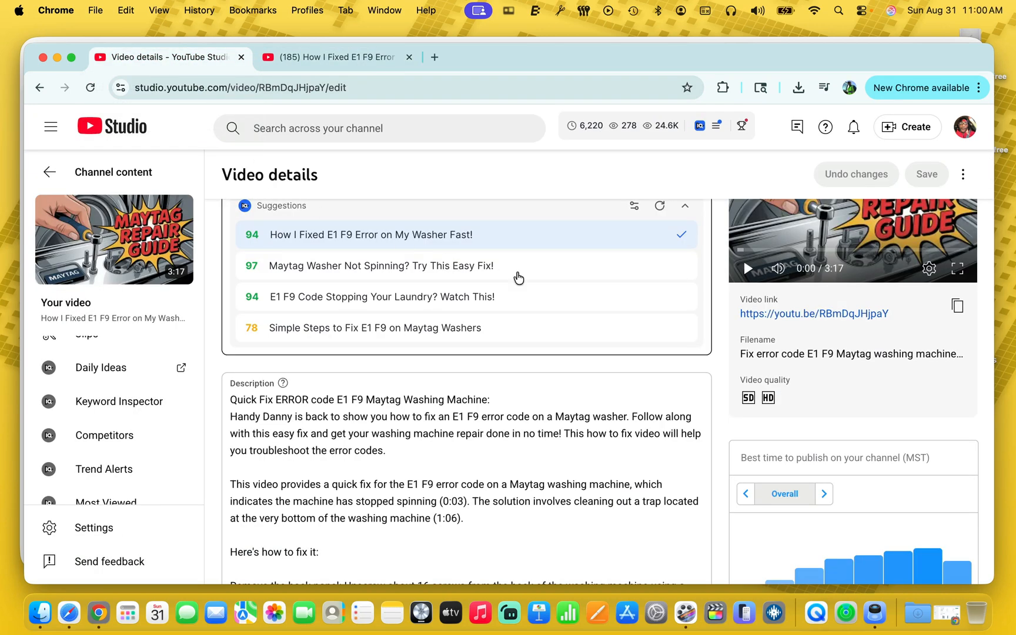
scroll(518, 277, "up", 2)
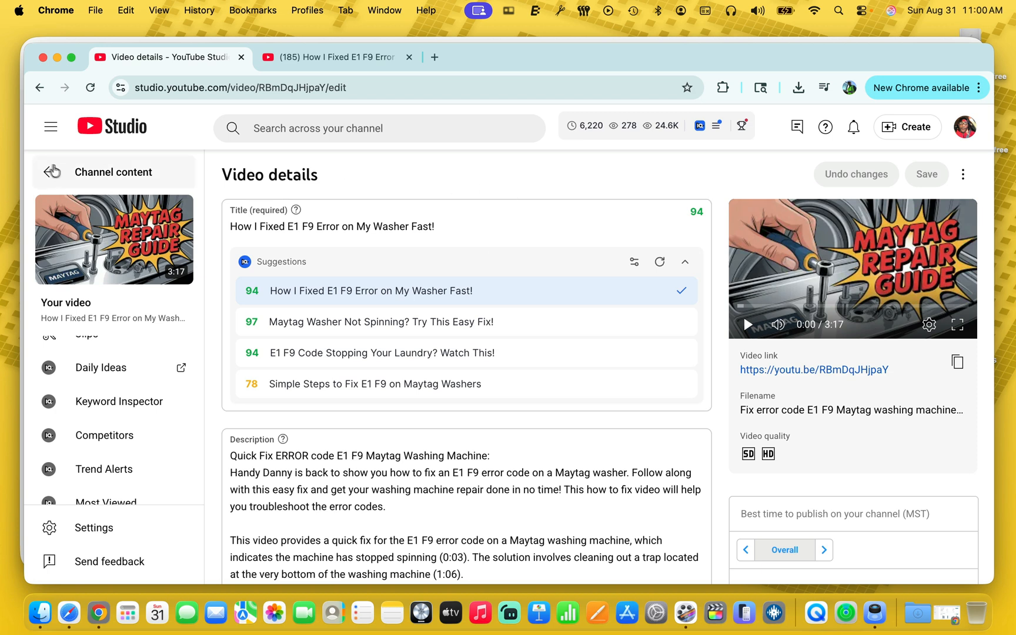
left_click(50, 174)
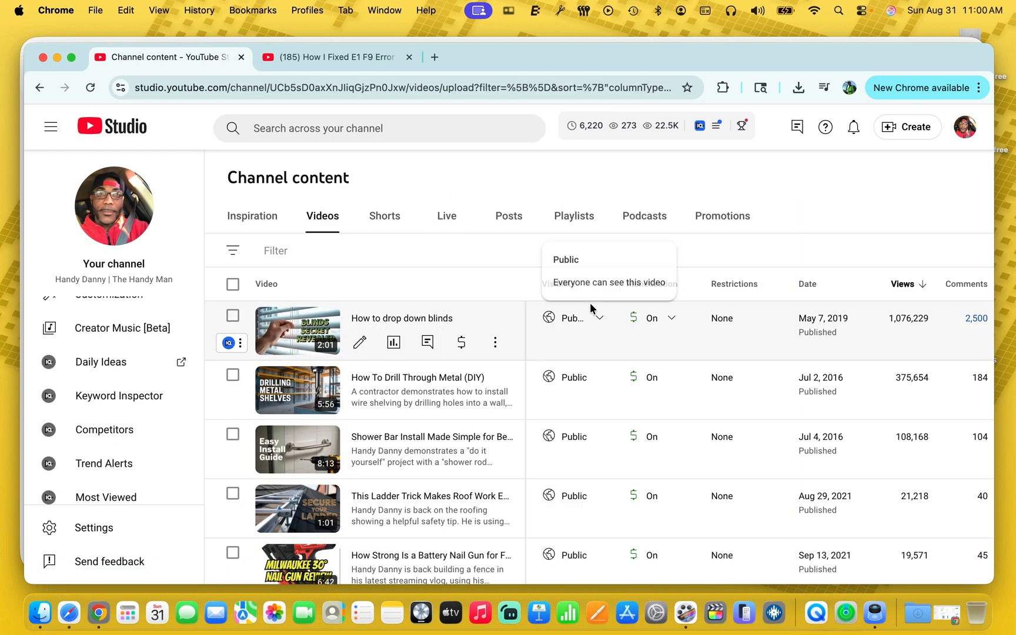
scroll(591, 306, "down", 3)
scroll(589, 308, "down", 5)
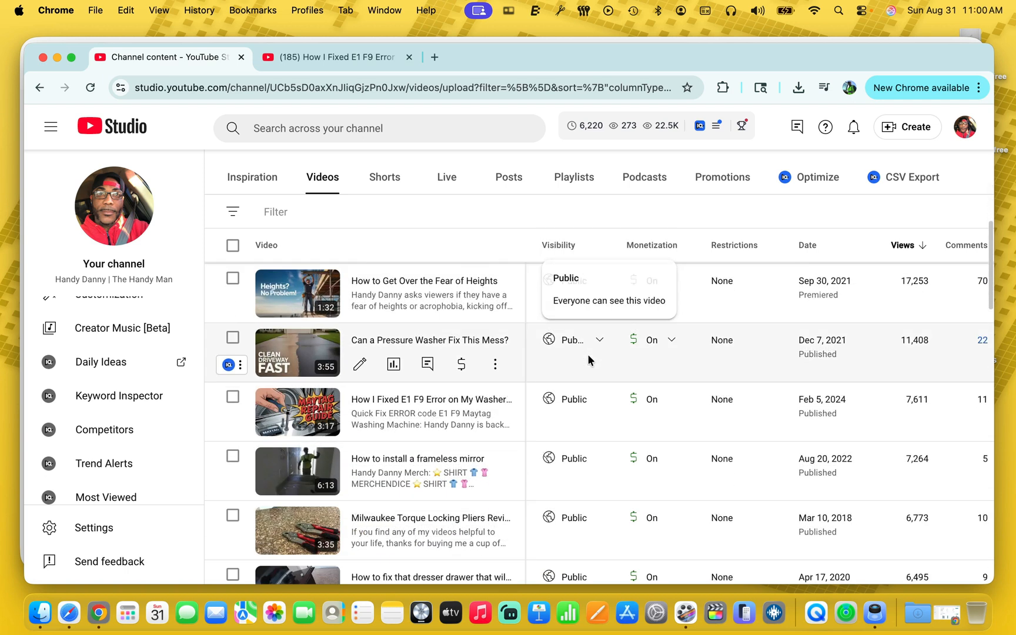